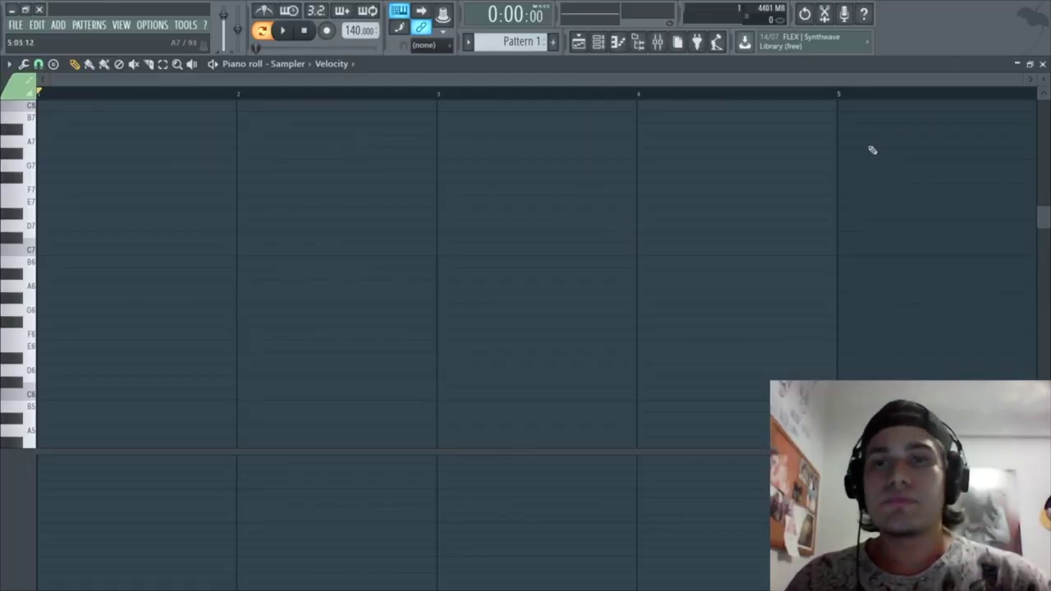
Stamp a harmonic minor scale rooted on G into the Sampler channel's piano roll, starting at bar 1
click(8, 66)
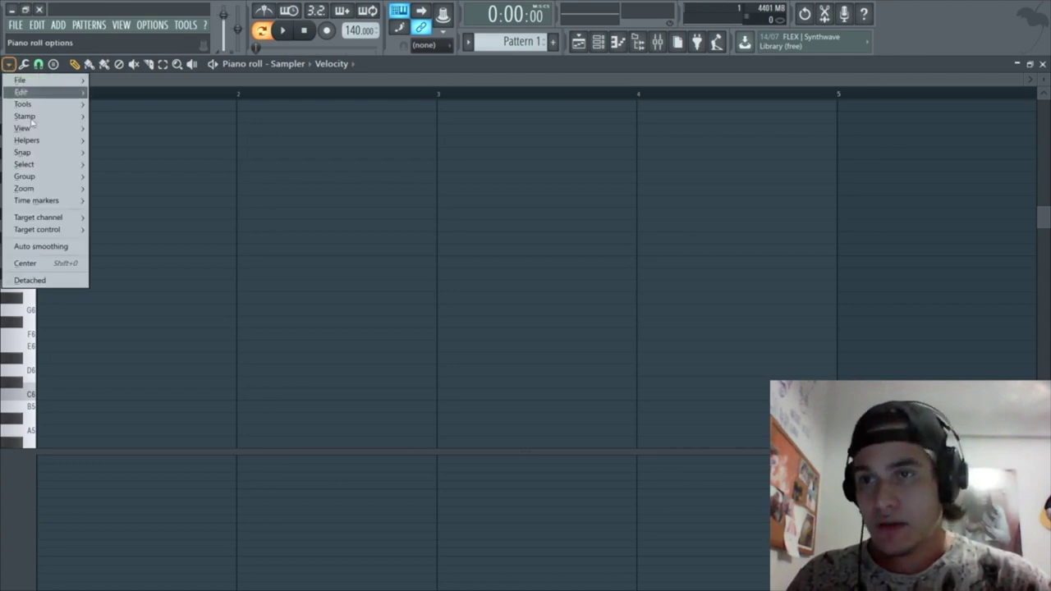
mouse_move(32, 119)
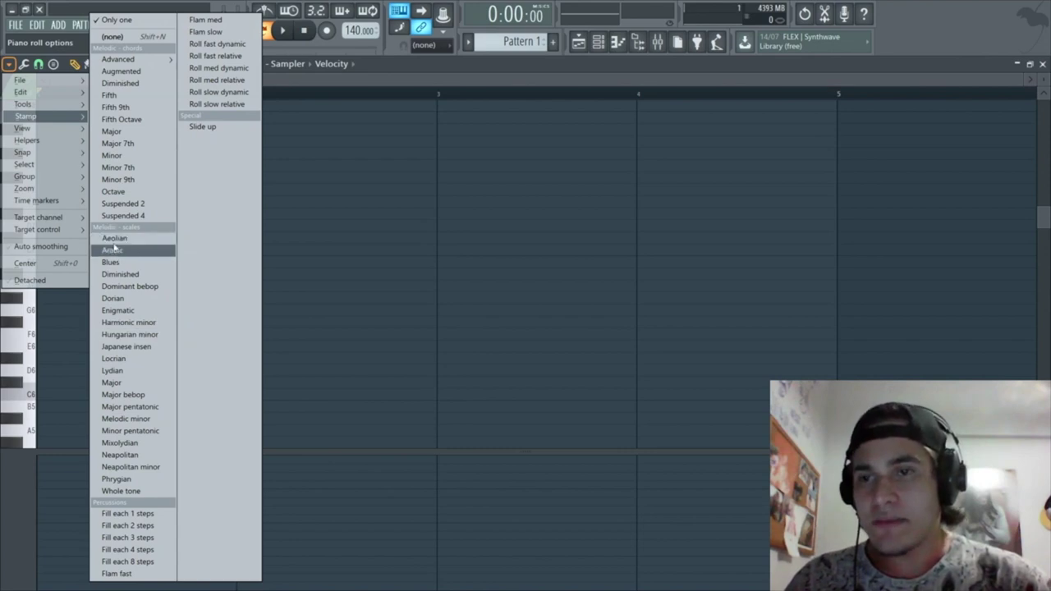
click(125, 325)
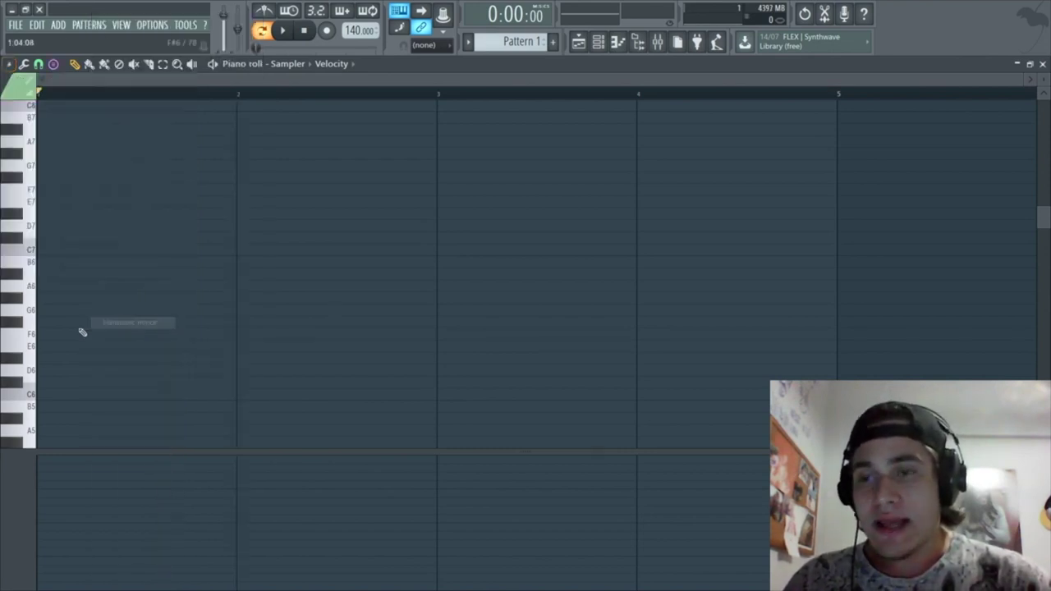
click(47, 313)
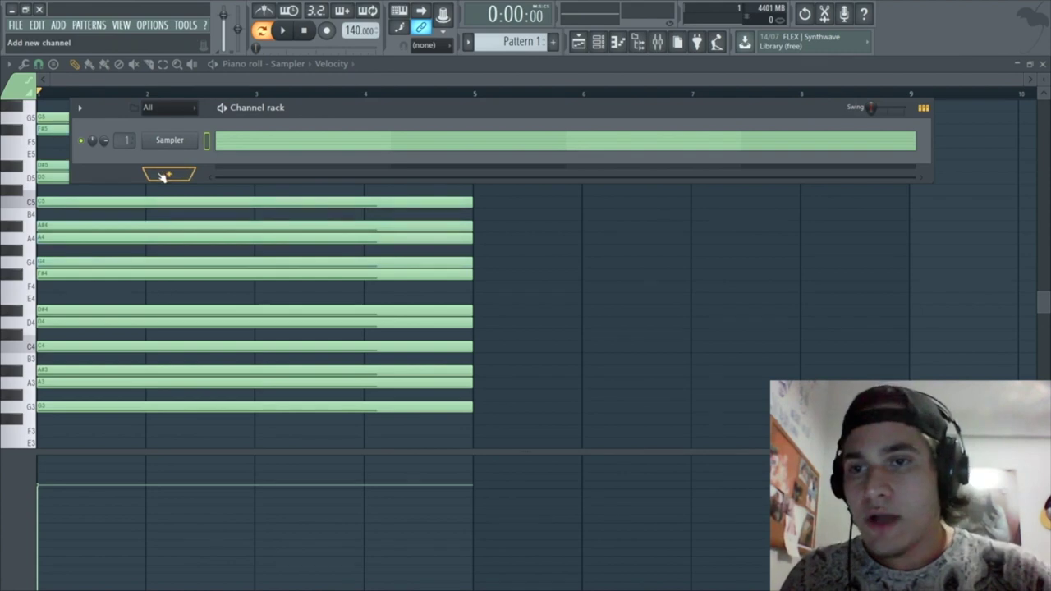
Add a Morphine synth channel and load its STR Sitar NUC preset from the Strings bank
click(164, 174)
click(161, 173)
click(167, 174)
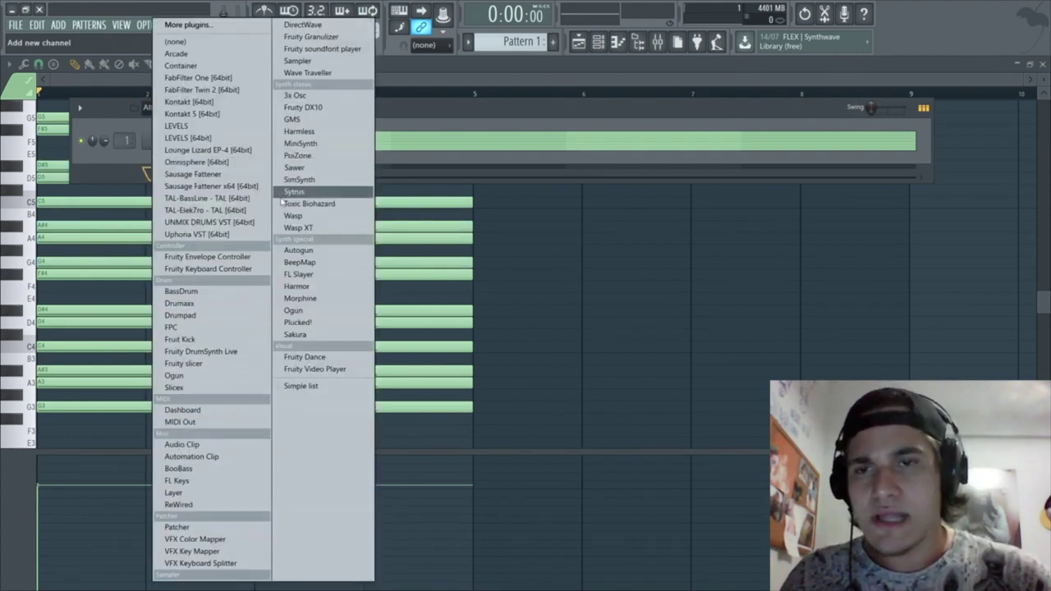
click(302, 299)
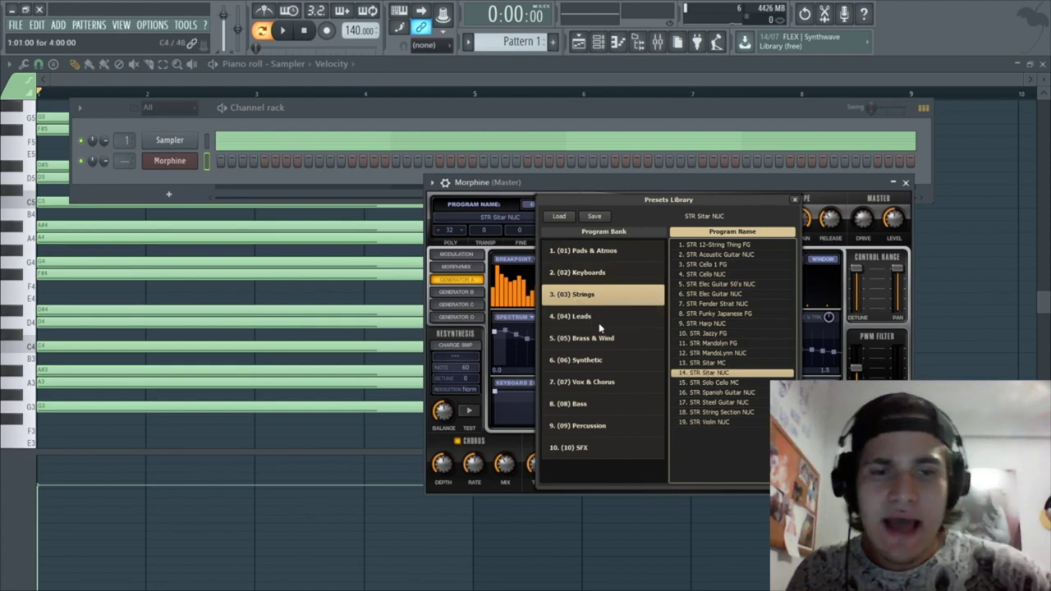
click(793, 199)
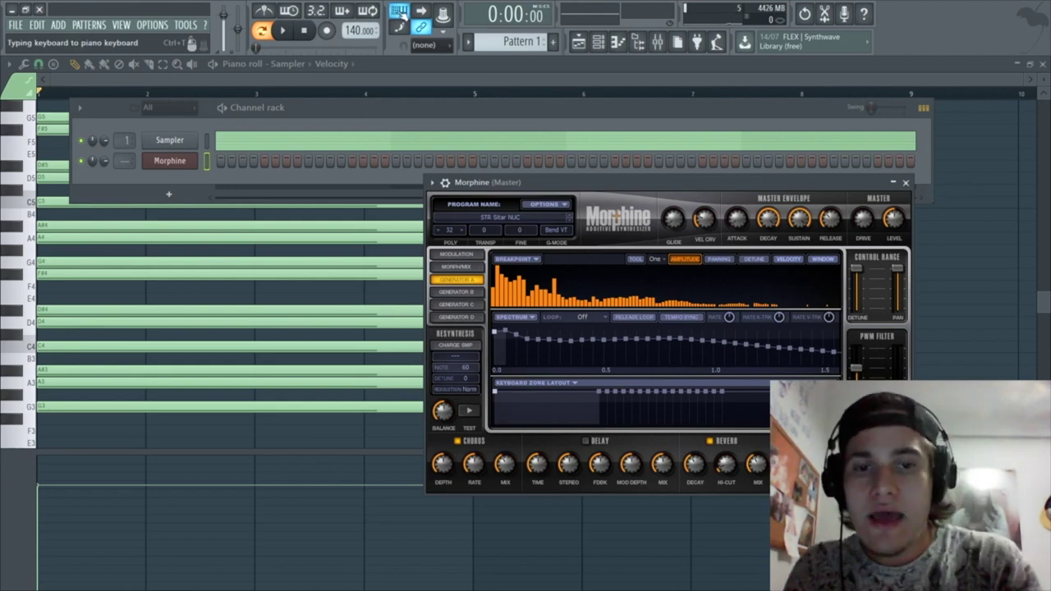
Audition the sitar sound by playing several notes on the typing keyboard
key(e)
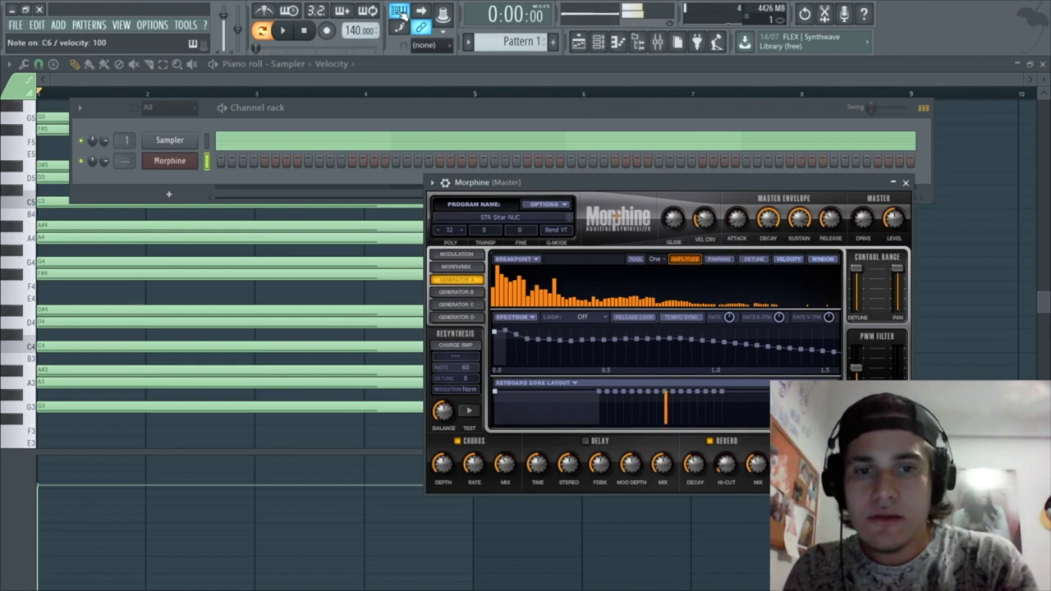
key(o)
key(t)
key(w)
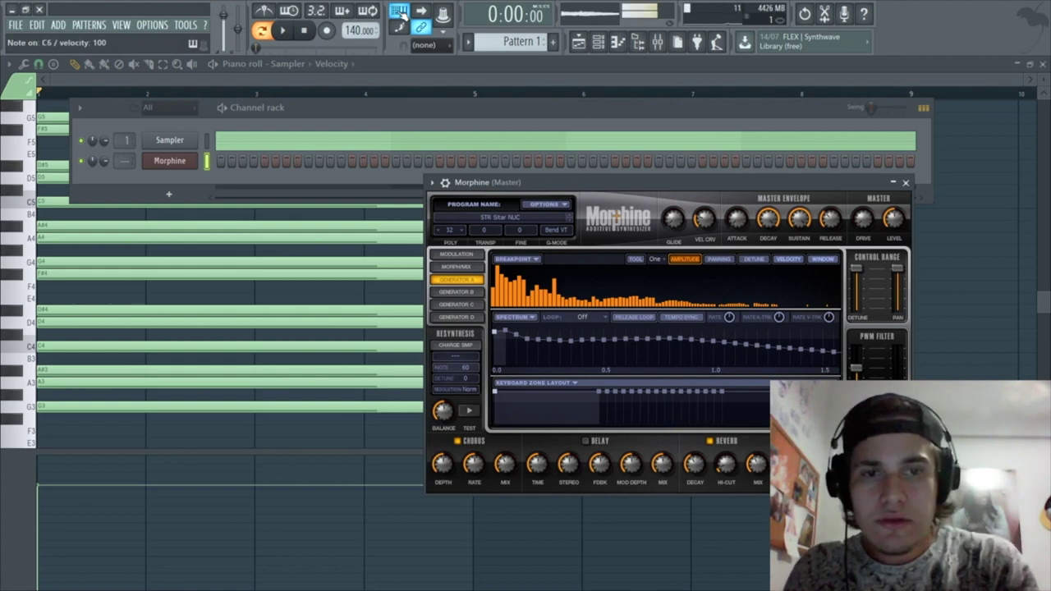
key(e)
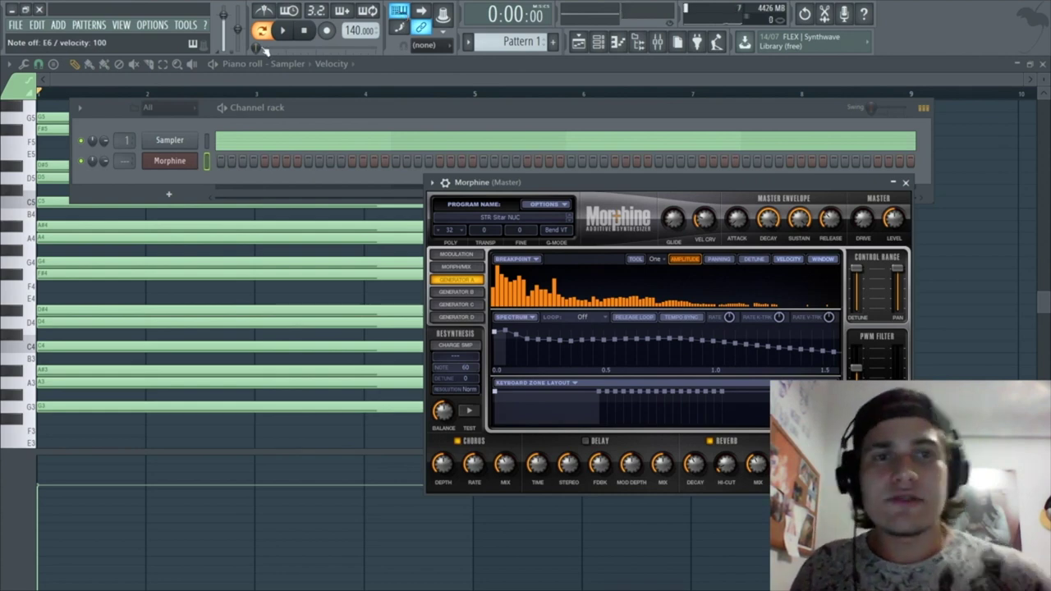
Open Morphine's piano roll, place one-beat notes G5 on beat one and C6 on beat two, and play them back
click(199, 159)
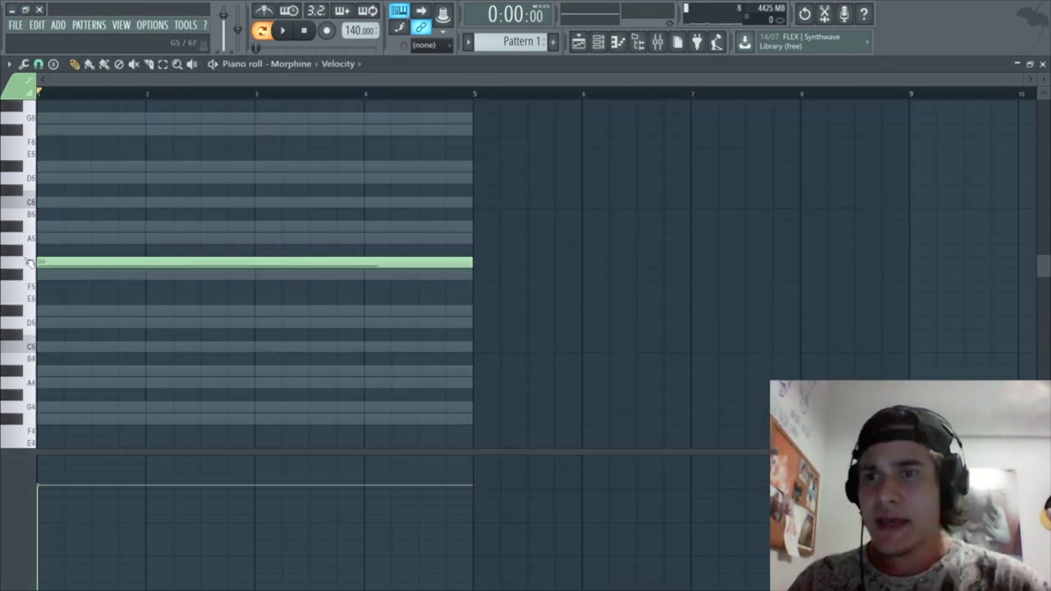
scroll(476, 274, down, 5)
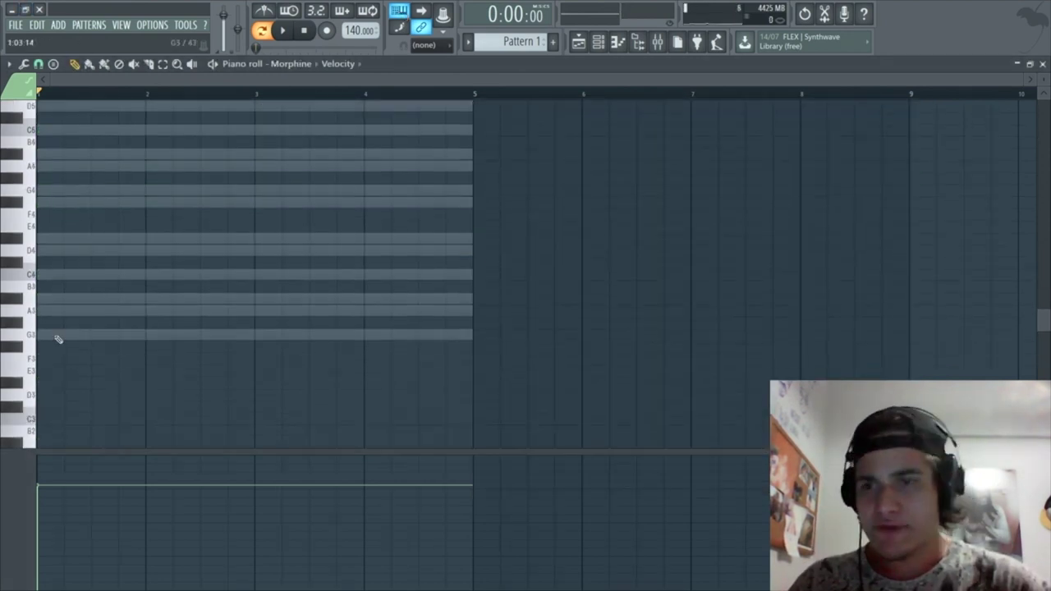
scroll(57, 336, up, 3)
scroll(32, 127, up, 1)
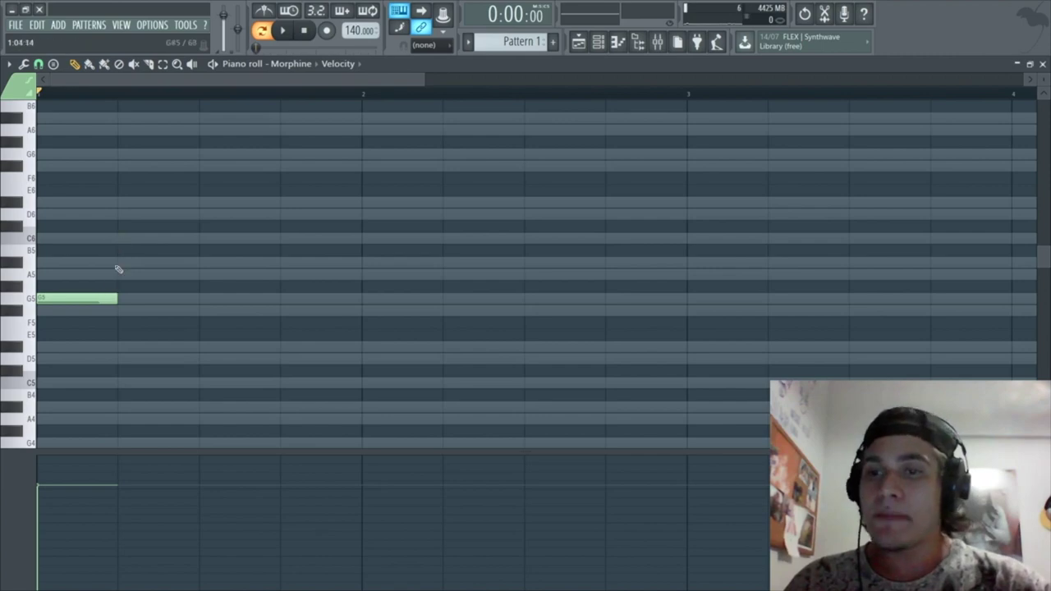
click(122, 243)
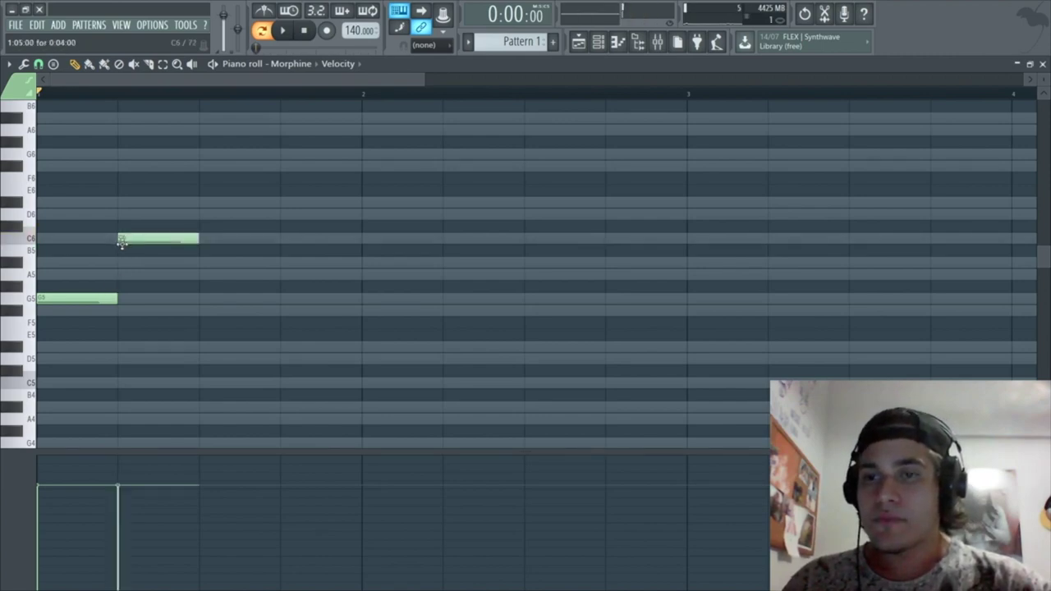
key(space)
key(space)
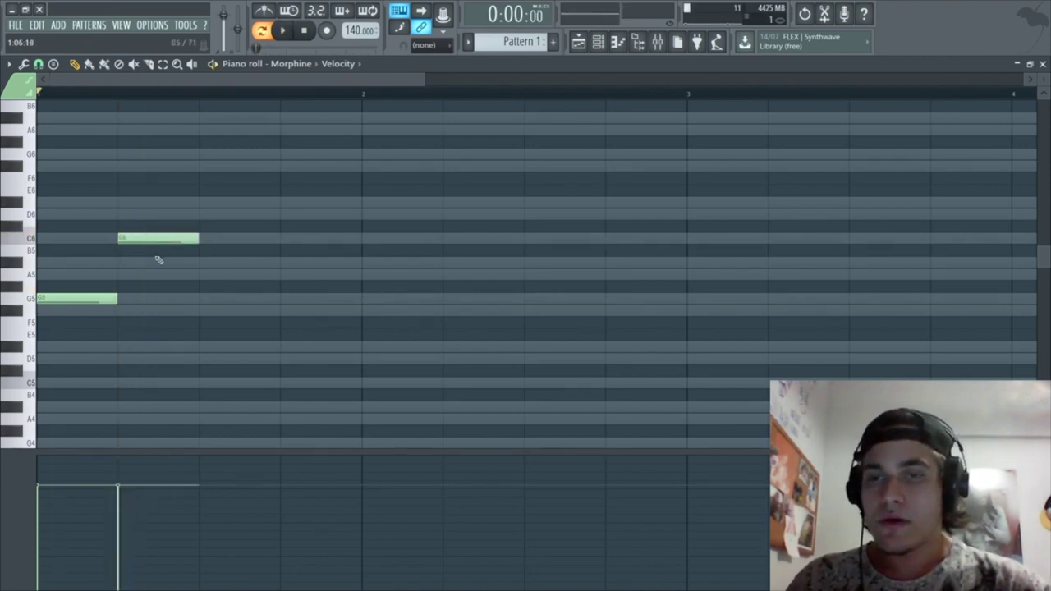
Re-enter the C6 on beat two and try G6 and F#6 as the third note, removing each after auditioning
right_click(120, 238)
click(121, 242)
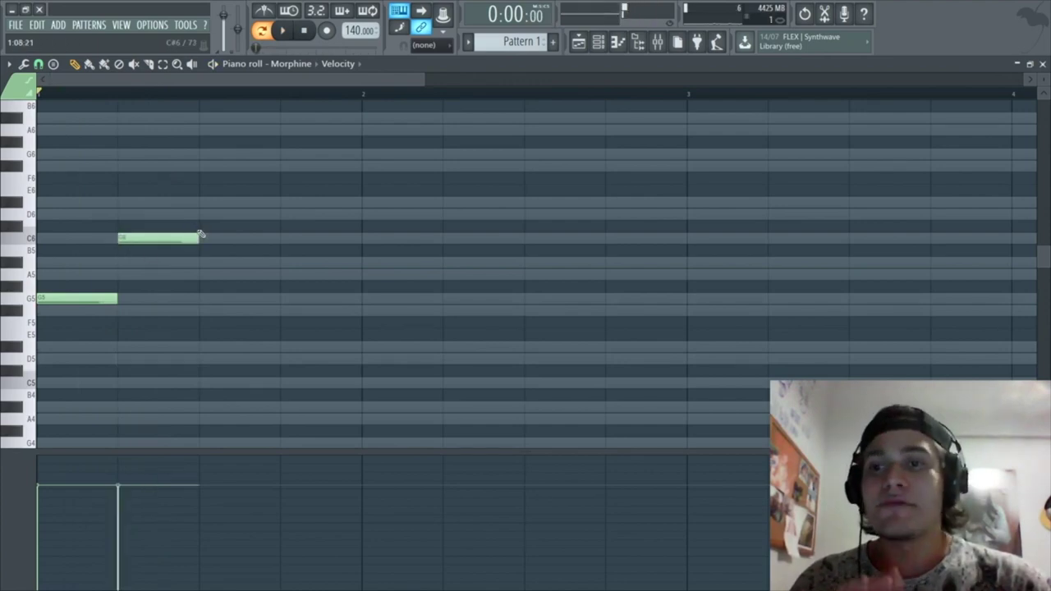
key(space)
click(205, 155)
key(space)
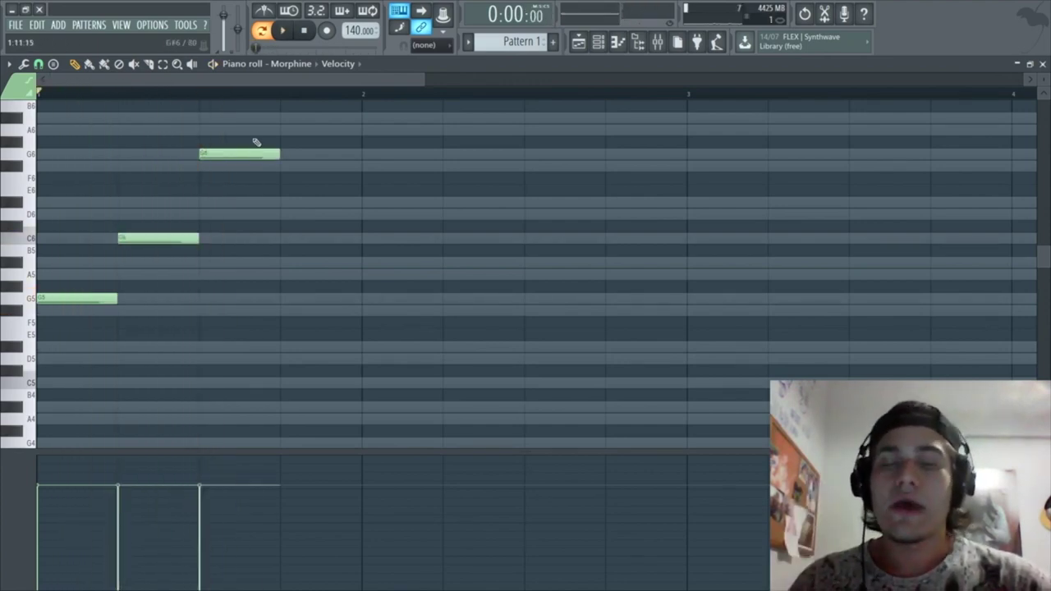
right_click(246, 155)
click(204, 166)
key(space)
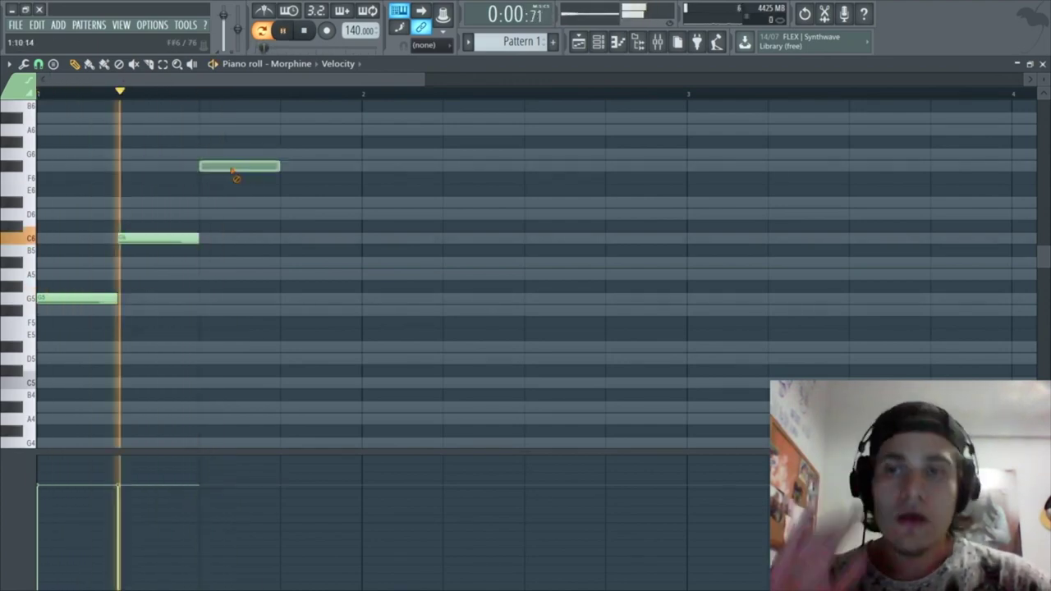
right_click(205, 167)
key(space)
Place a one-beat D6 note on beat three and play back the three-note idea
click(202, 191)
drag(203, 201, 202, 213)
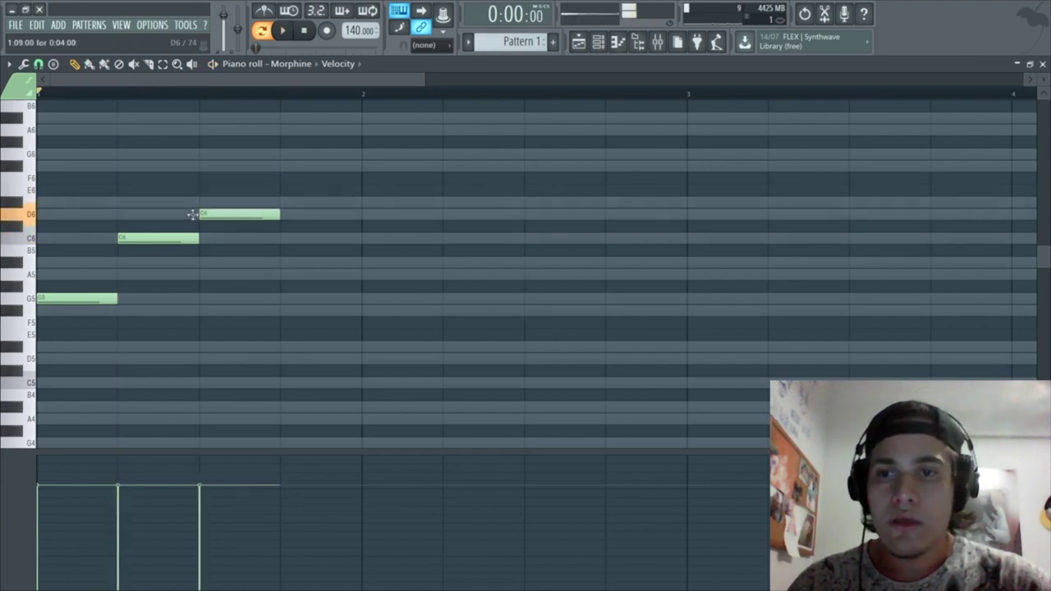
key(space)
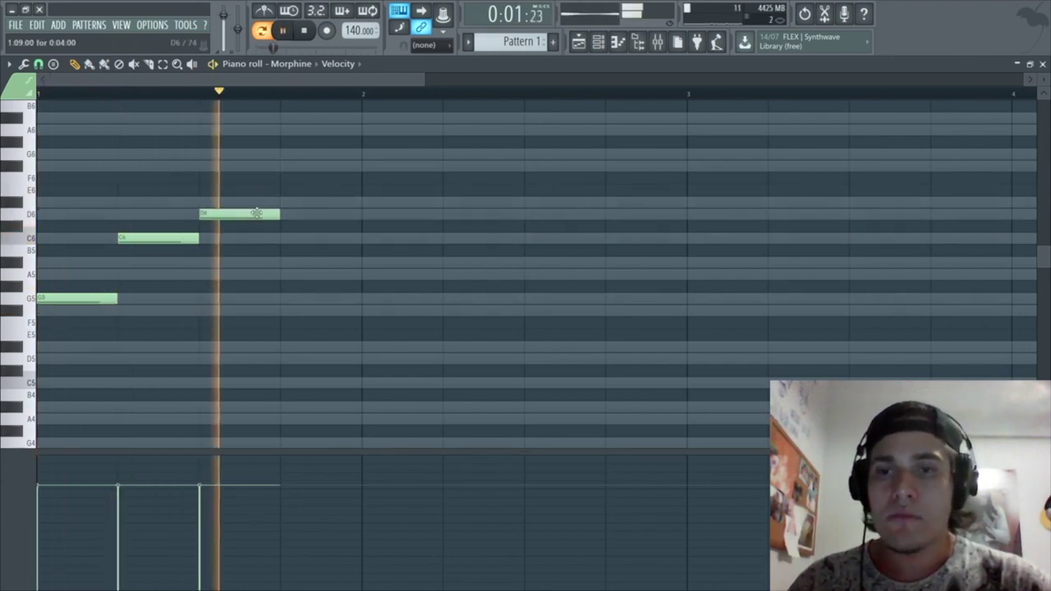
key(space)
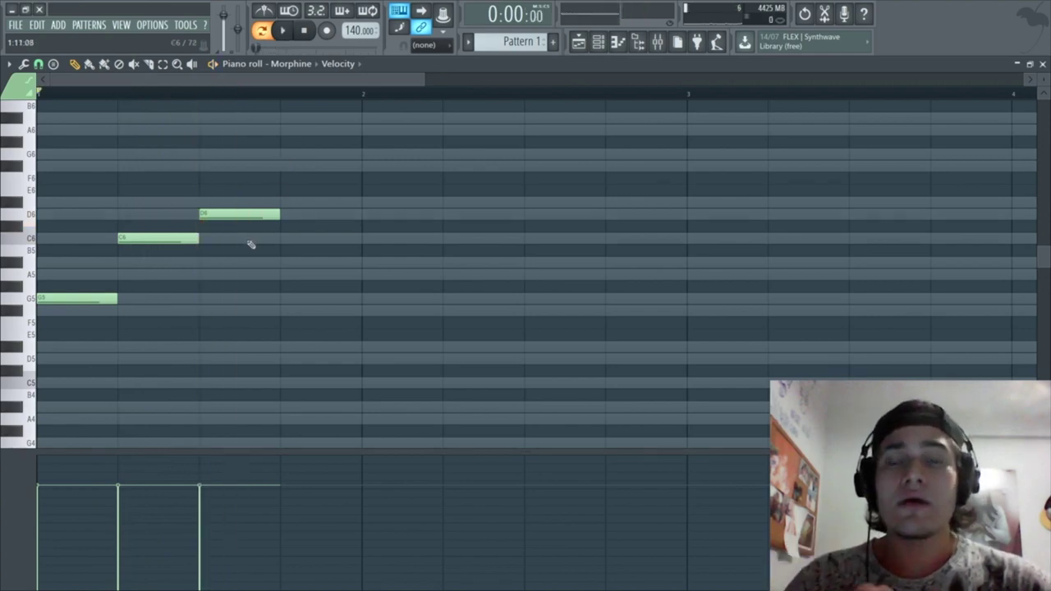
key(space)
key(space)
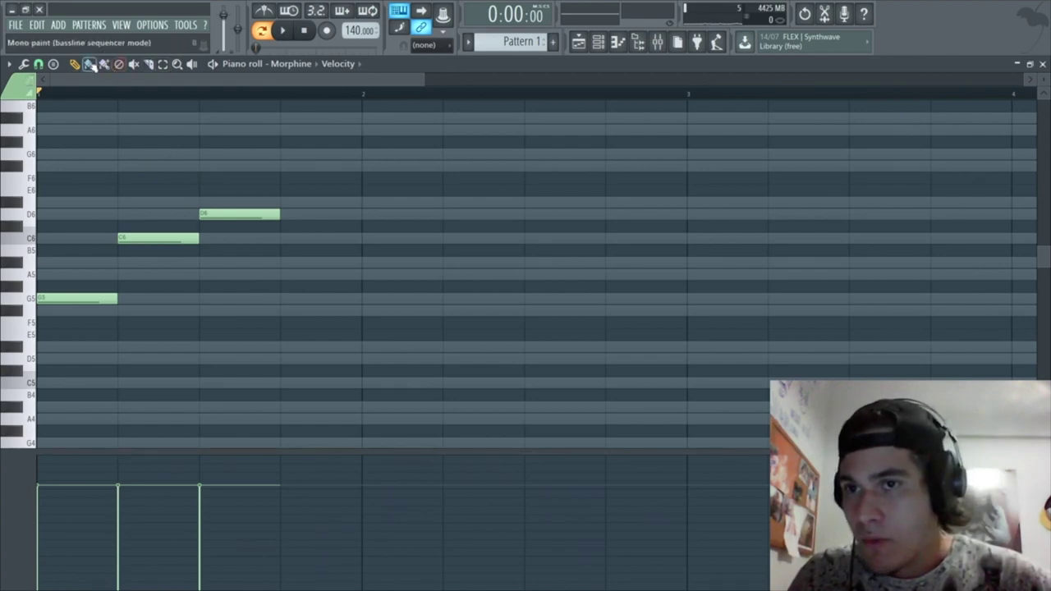
Paint G5 notes over beats two to four in mono mode, replacing the existing notes there, and play the bar
drag(159, 304, 343, 305)
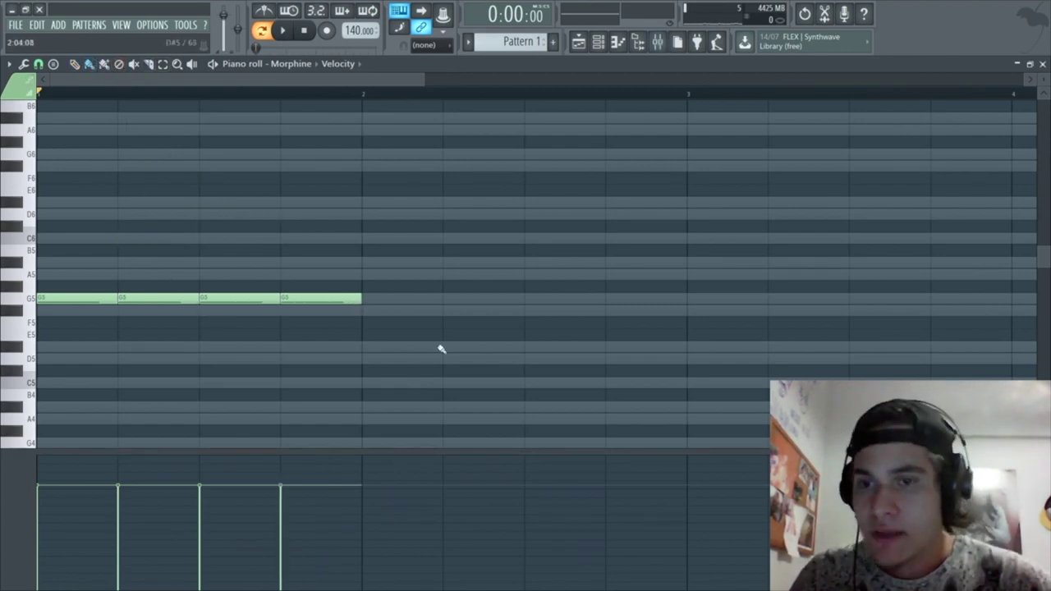
key(space)
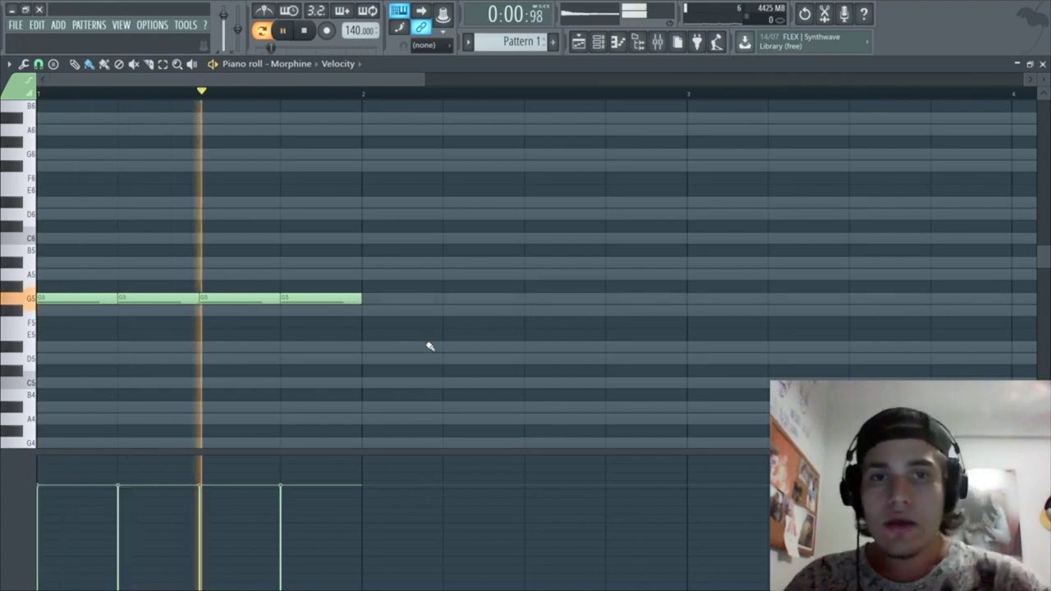
key(space)
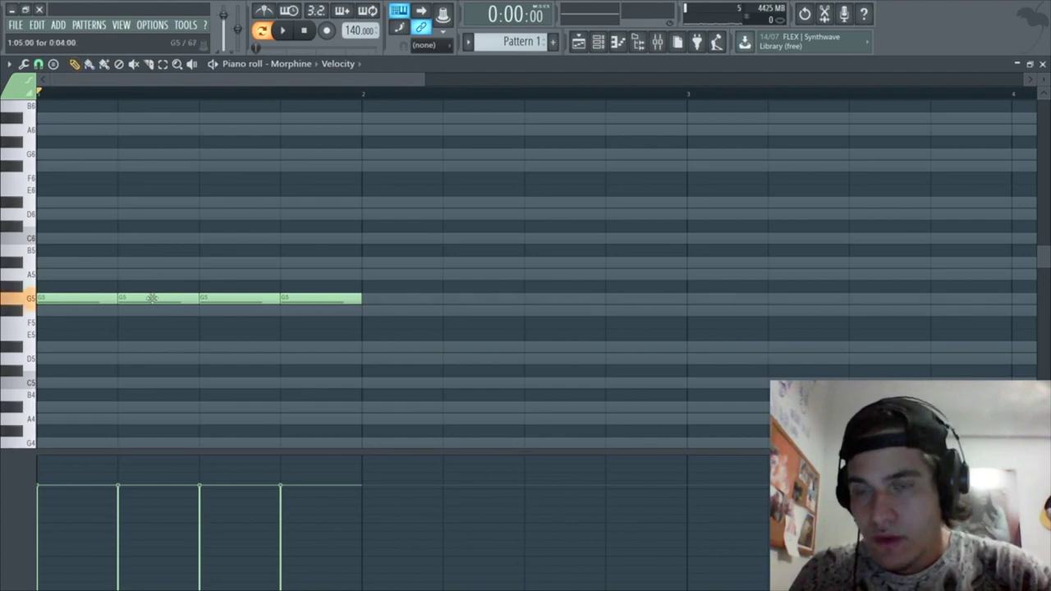
Move the notes on beats two, three and four to C6, D#6 and D6, and play the phrase
drag(154, 297, 139, 238)
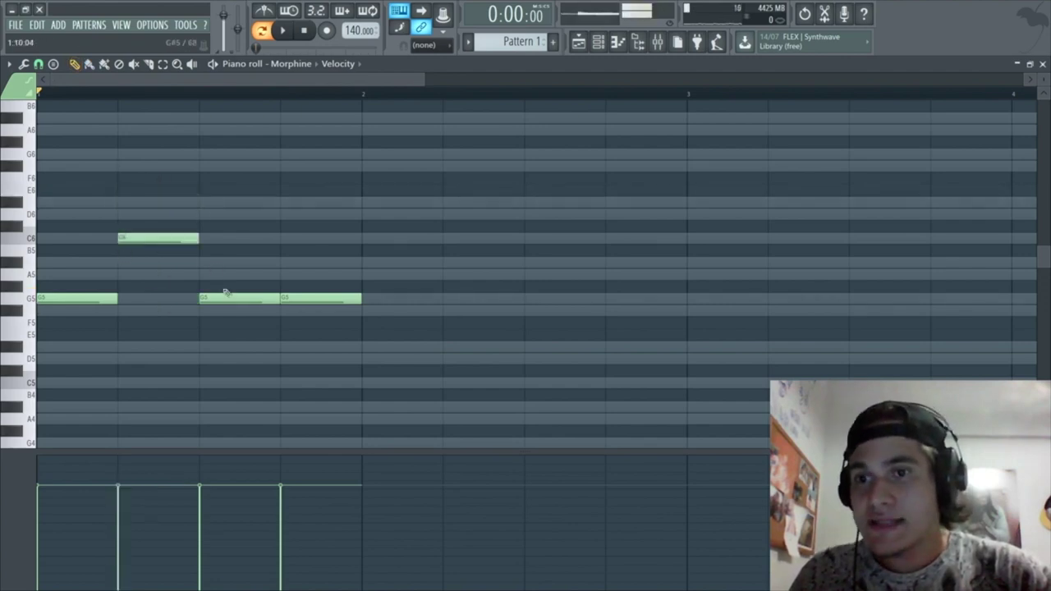
drag(222, 297, 223, 203)
drag(325, 298, 289, 225)
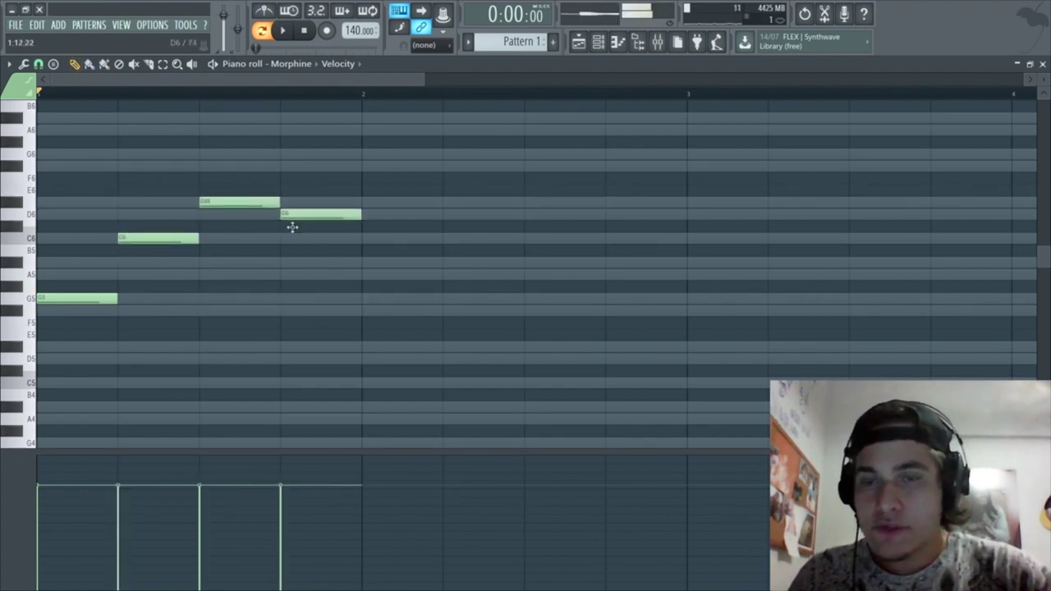
key(space)
key(space)
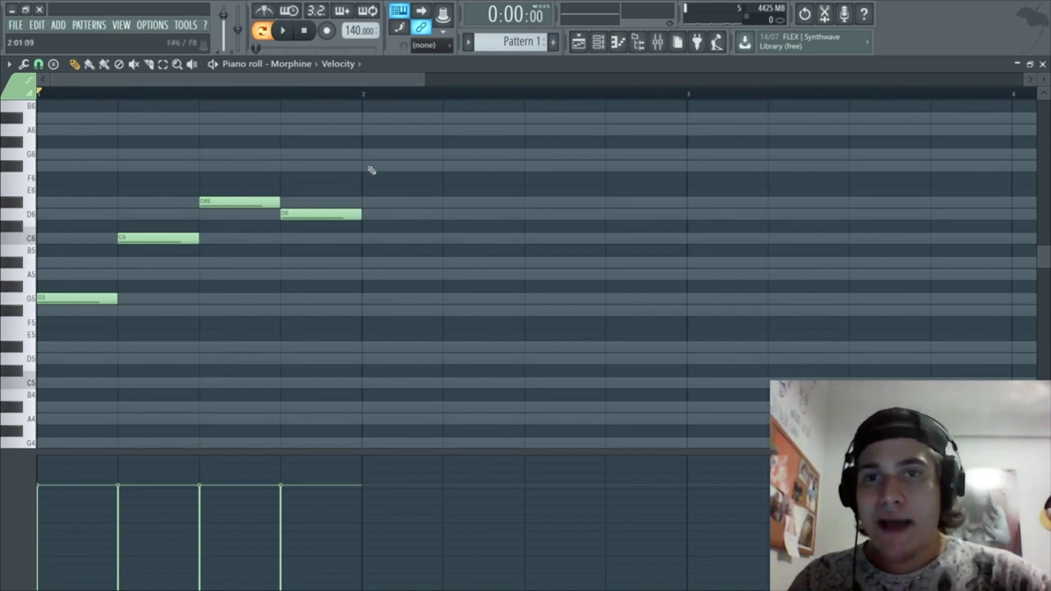
Play the four-note phrase once more with the full four-bar scale guide in view
scroll(332, 215, down, 3)
scroll(136, 89, up, 3)
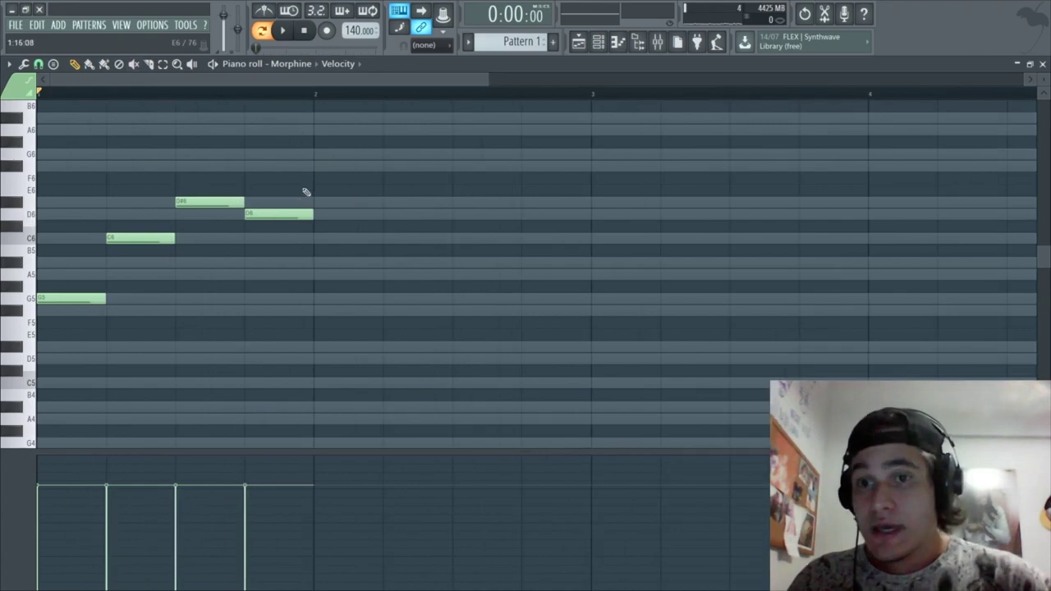
scroll(768, 144, down, 2)
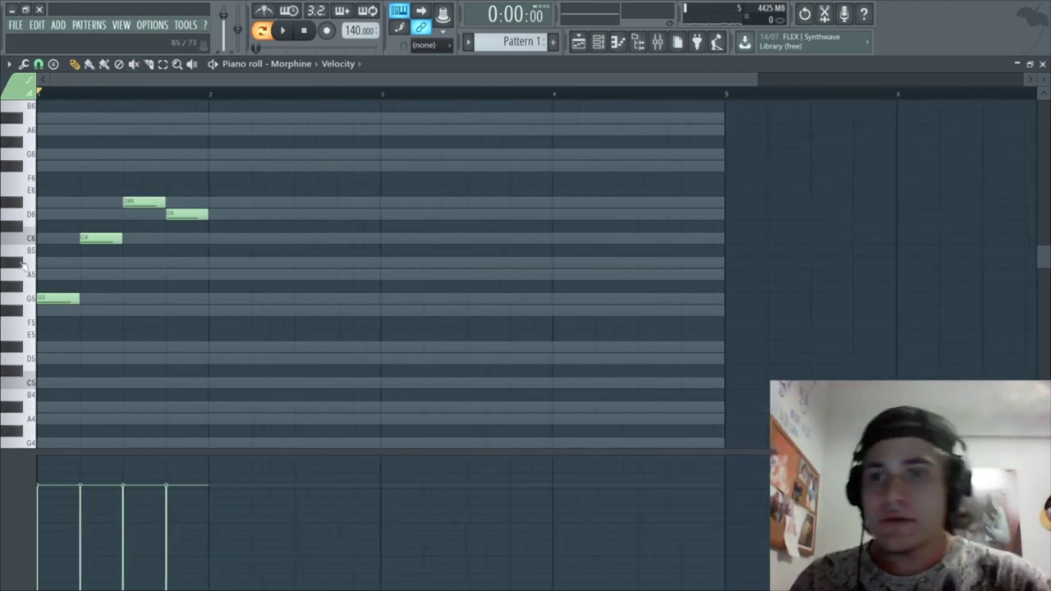
key(space)
key(space)
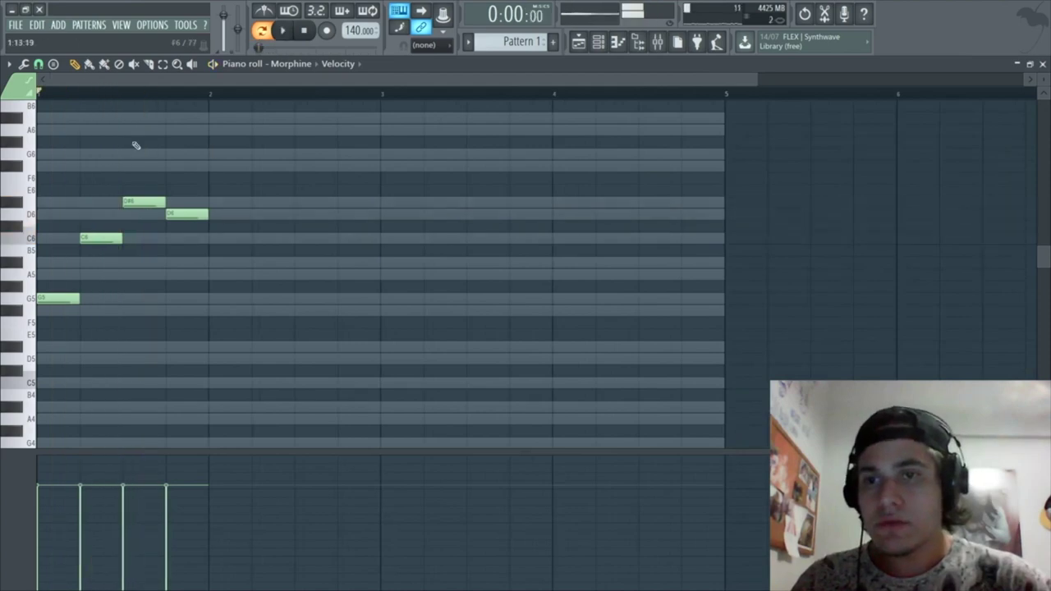
Adjust the piano roll's snap setting and repeat the one-bar phrase three times to fill bars 2 to 4
click(37, 63)
click(65, 244)
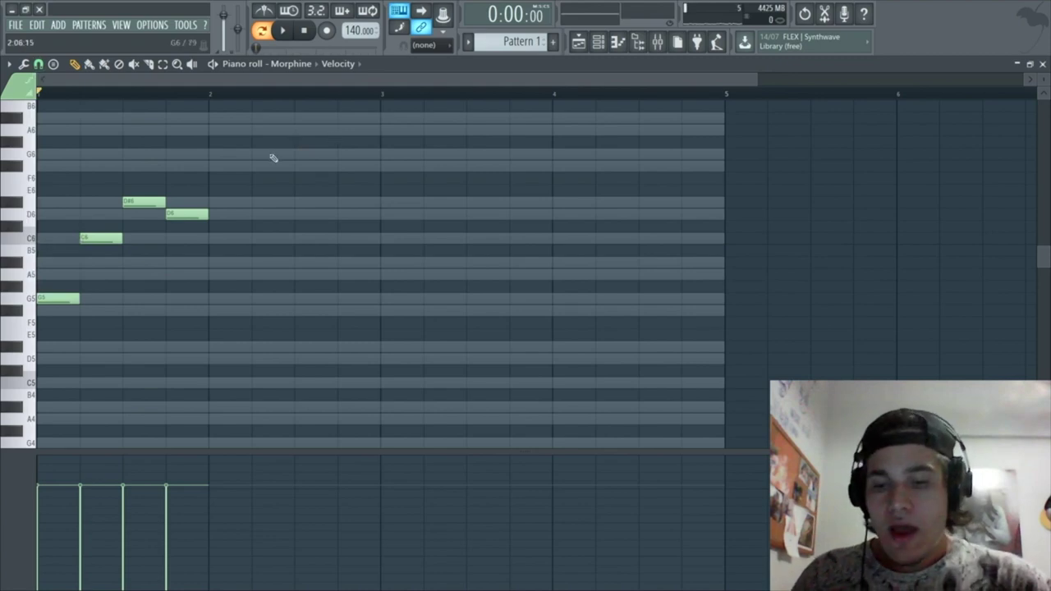
key(ctrl+b)
key(ctrl+b)
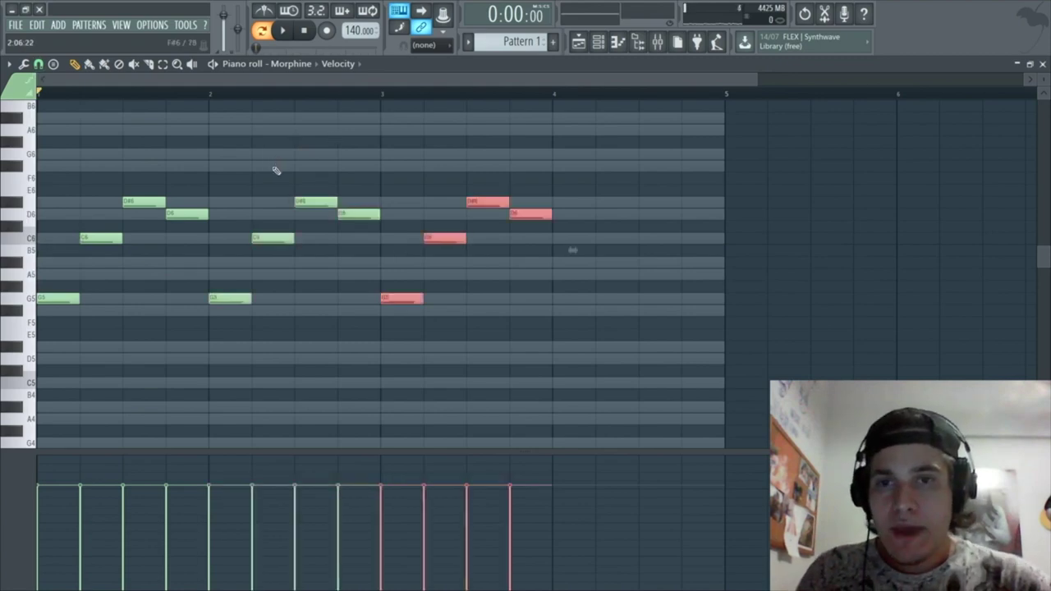
key(ctrl+b)
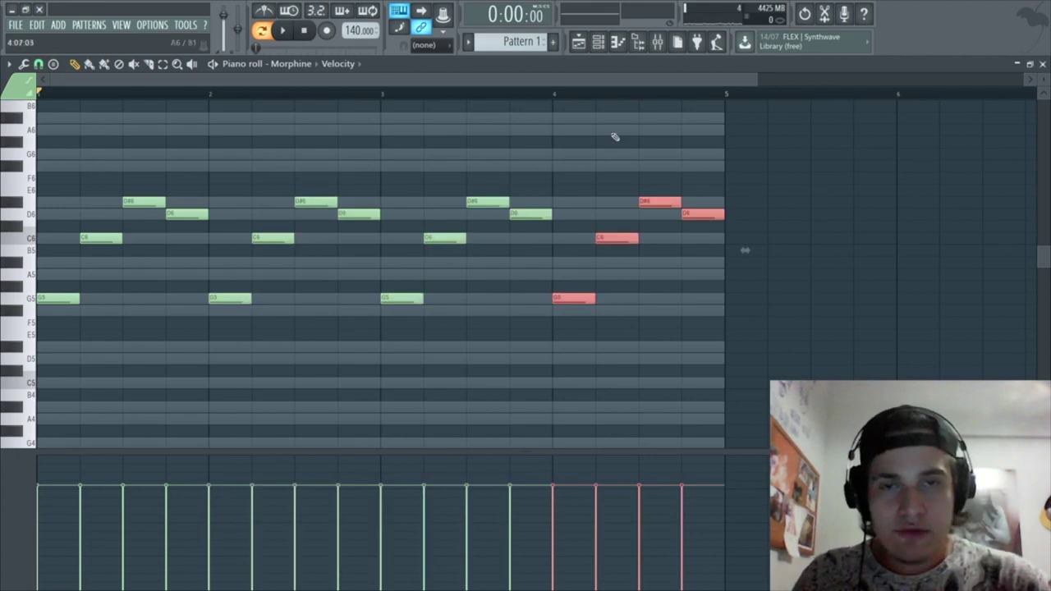
key(ctrl+d)
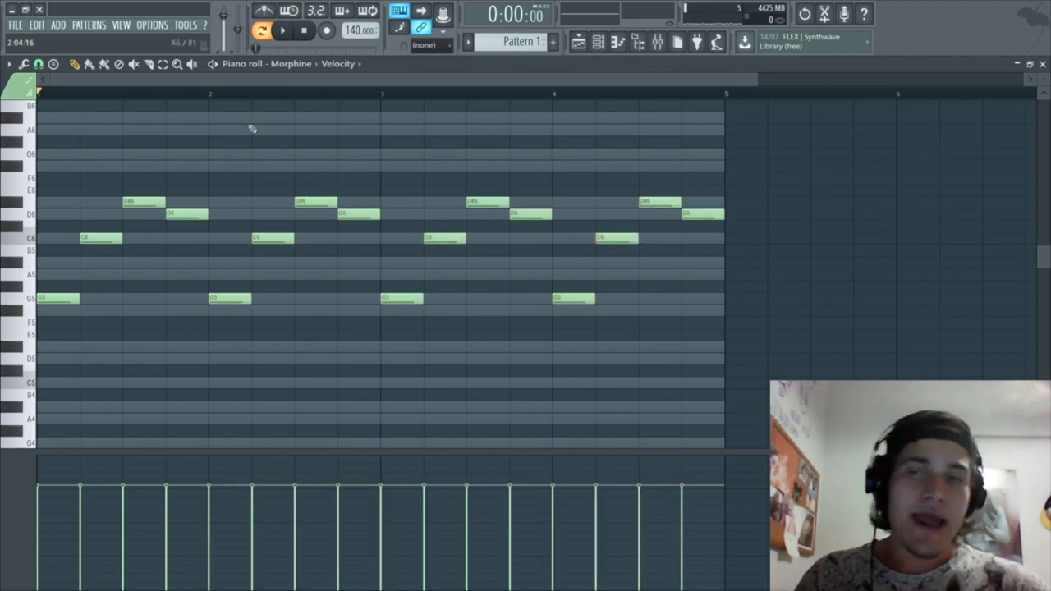
Play the four-bar loop, replace the last three notes of bar 2 with A5, A#5 and A5, and play the result
key(space)
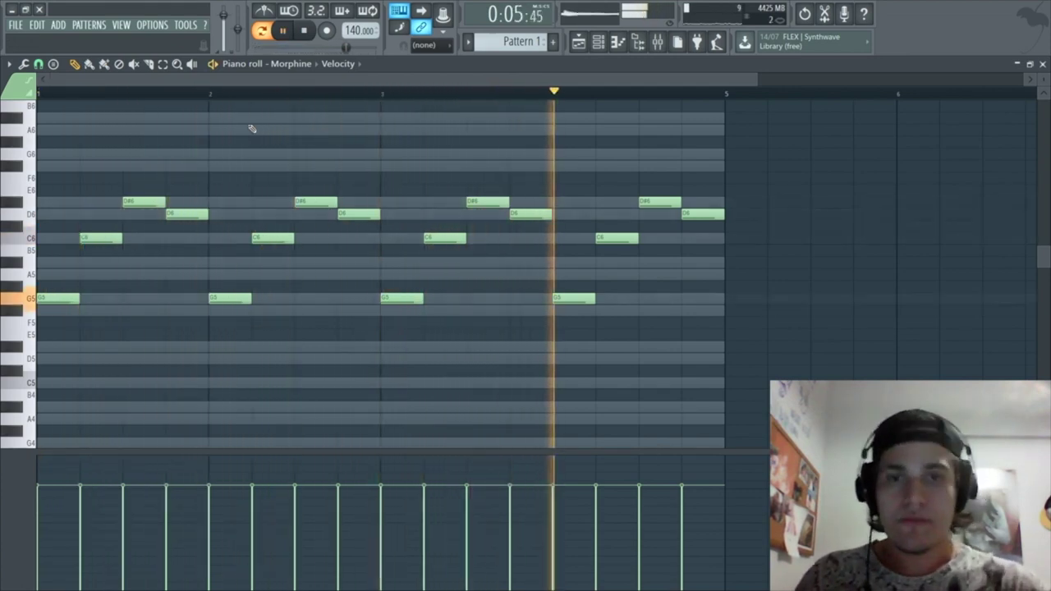
key(space)
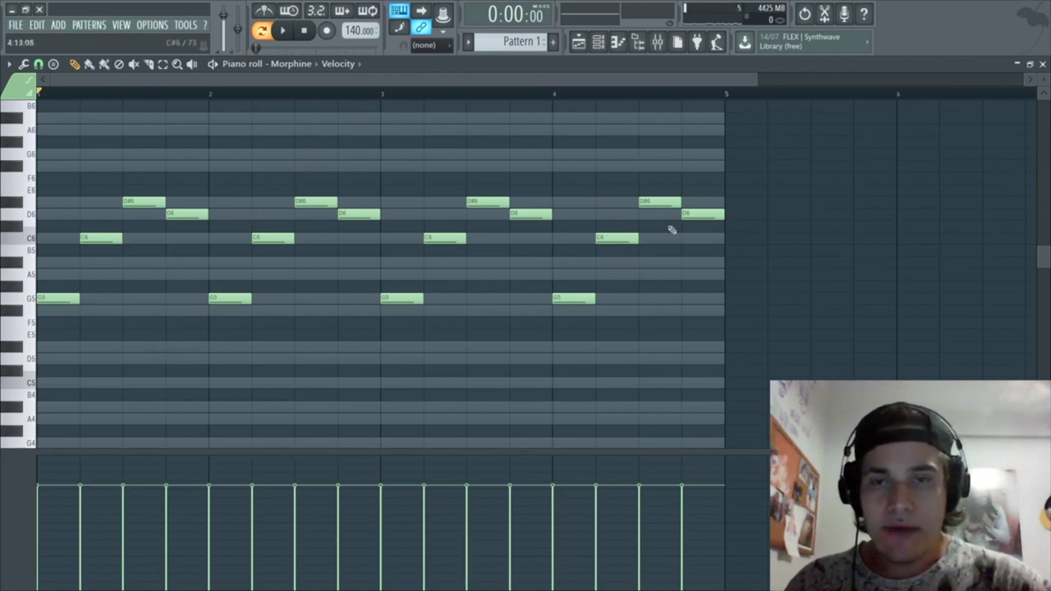
right_click(267, 240)
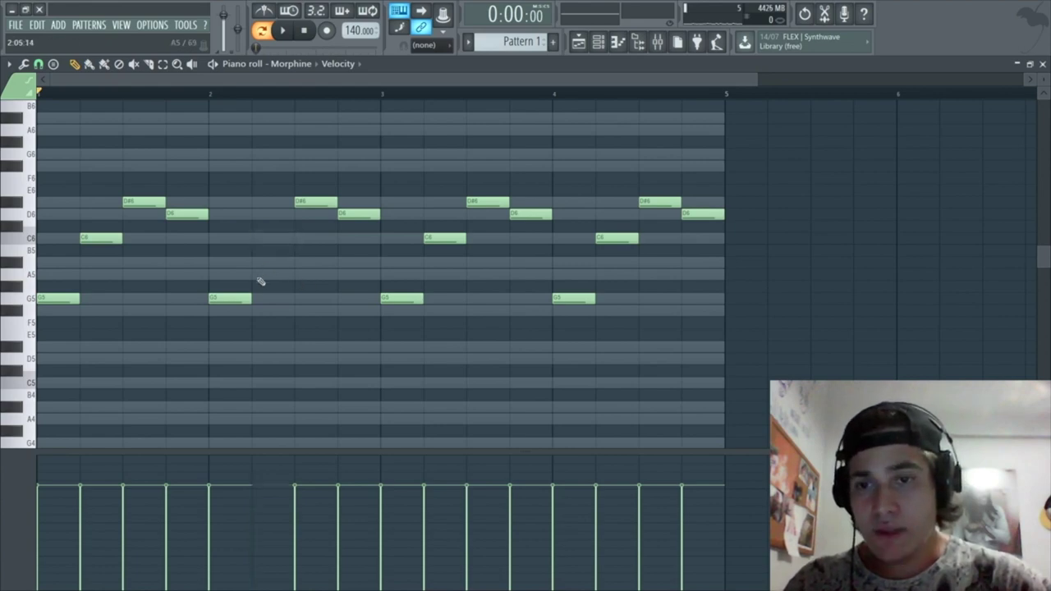
click(261, 274)
right_click(320, 201)
click(306, 261)
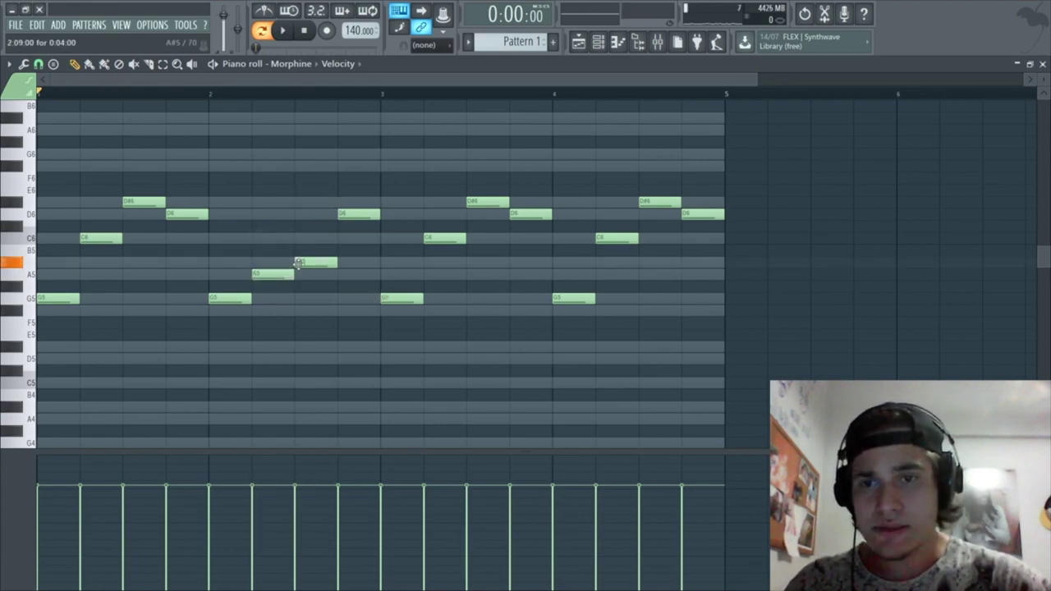
right_click(358, 213)
click(344, 274)
key(space)
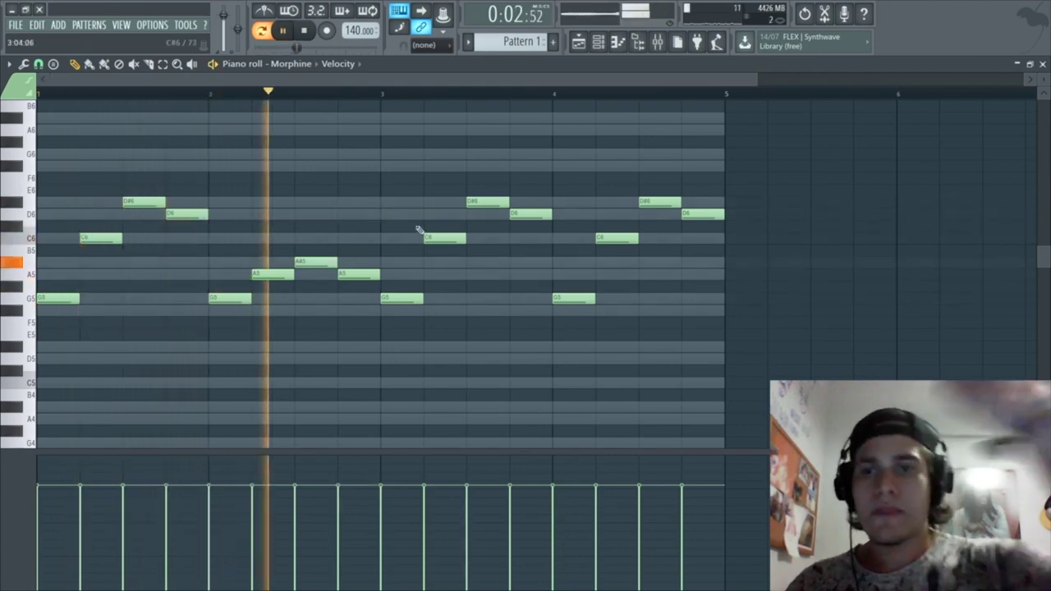
key(space)
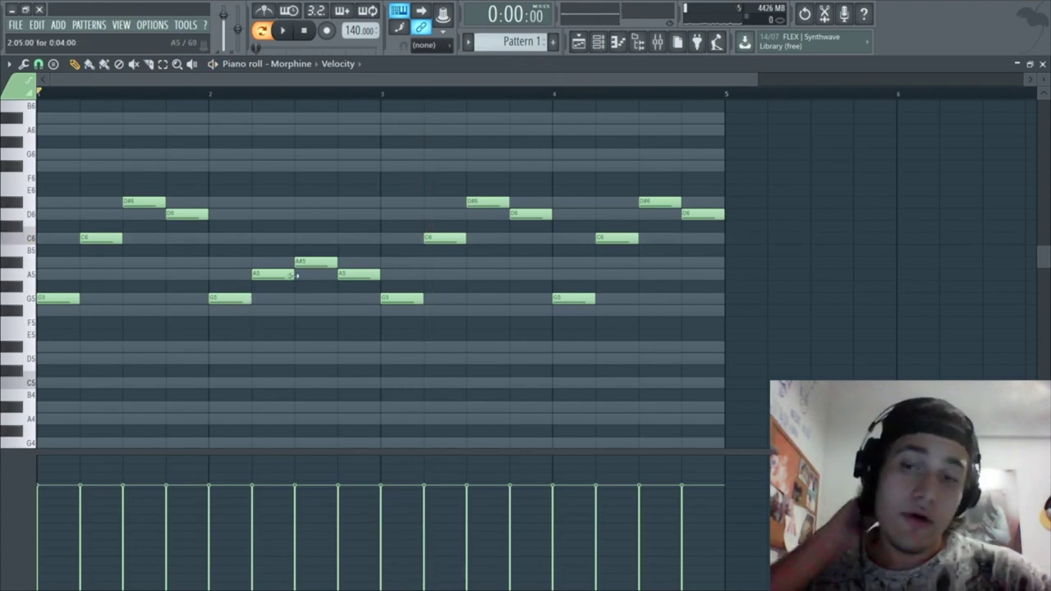
Raise the second note of bar 2 to C6 and play the pattern
drag(276, 276, 260, 238)
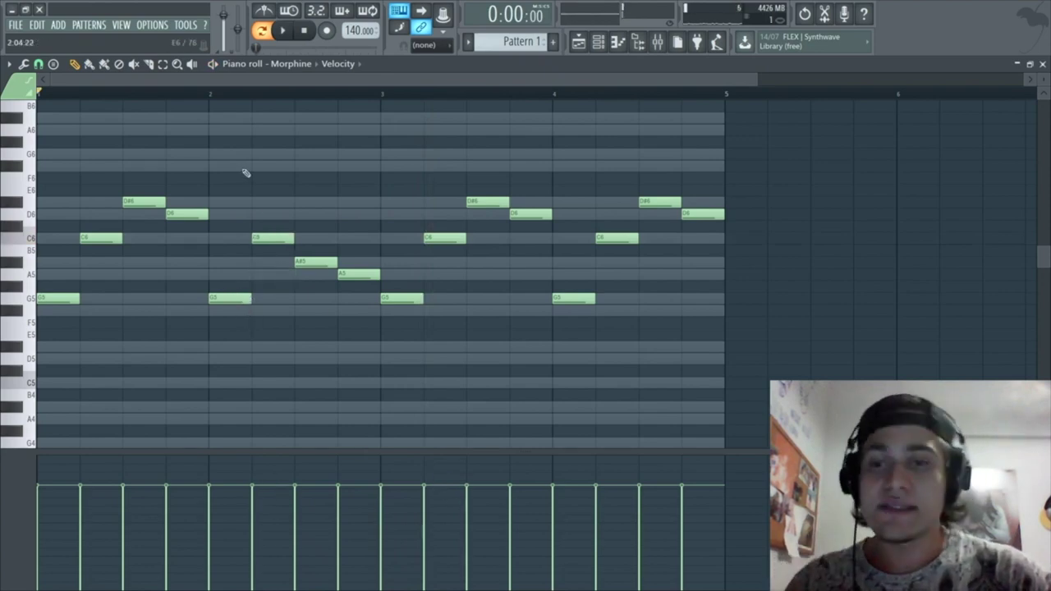
key(space)
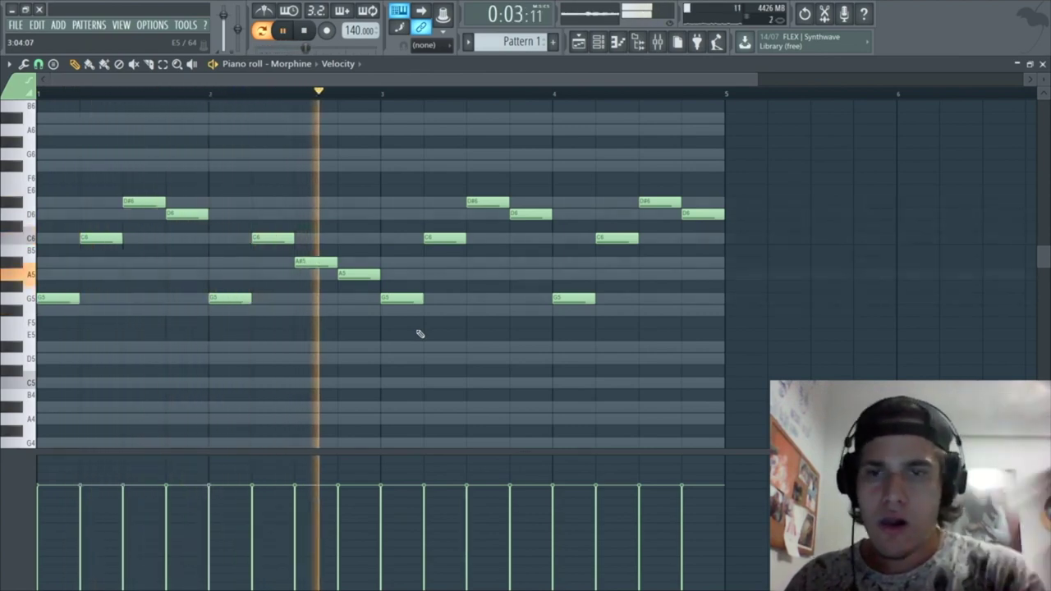
key(space)
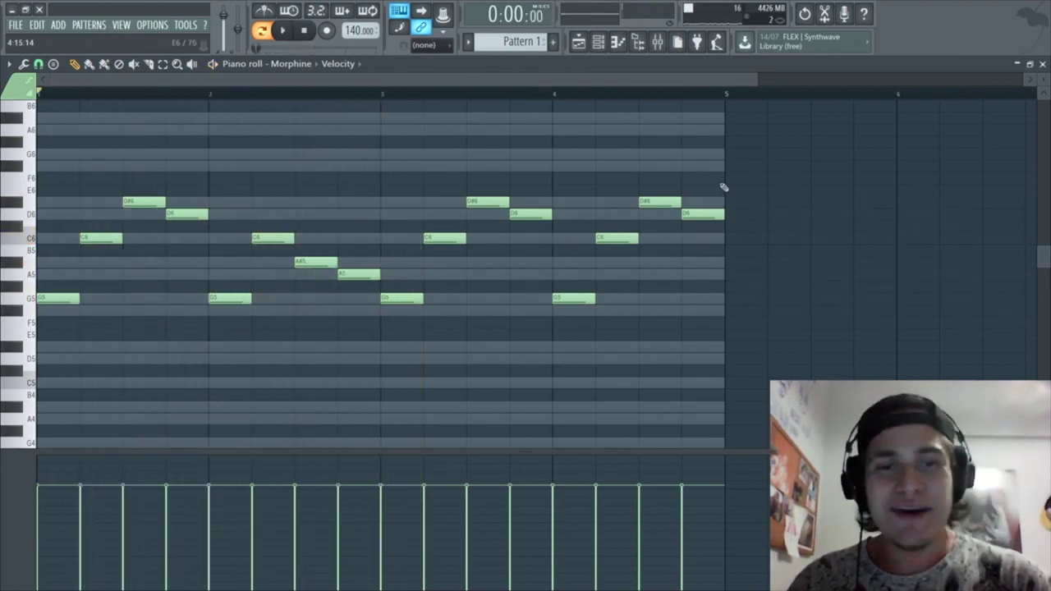
Select and delete all four notes in bar 4
drag(764, 136, 579, 381)
drag(712, 137, 582, 435)
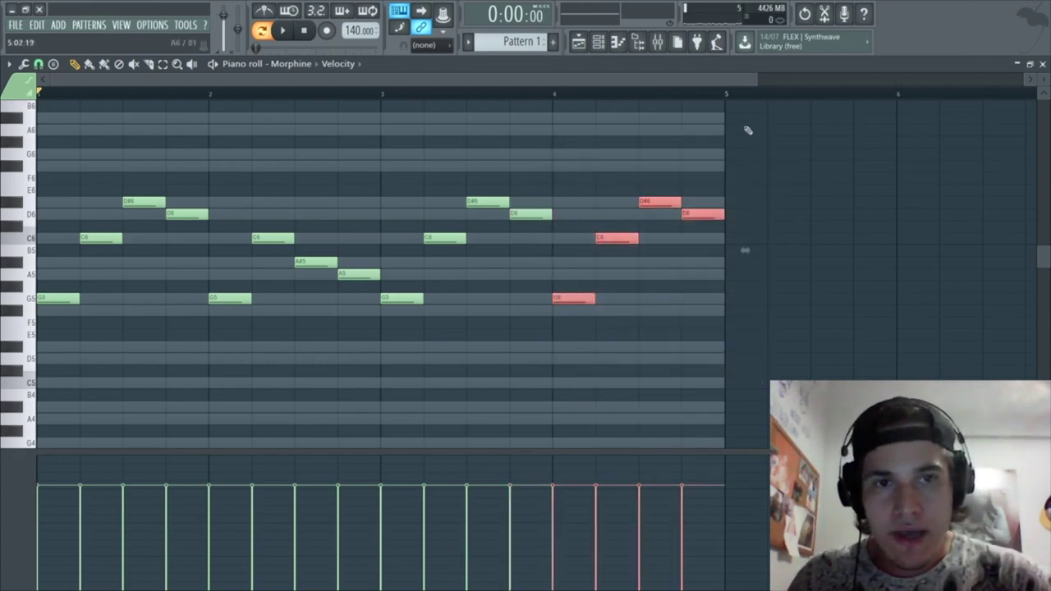
drag(748, 130, 573, 384)
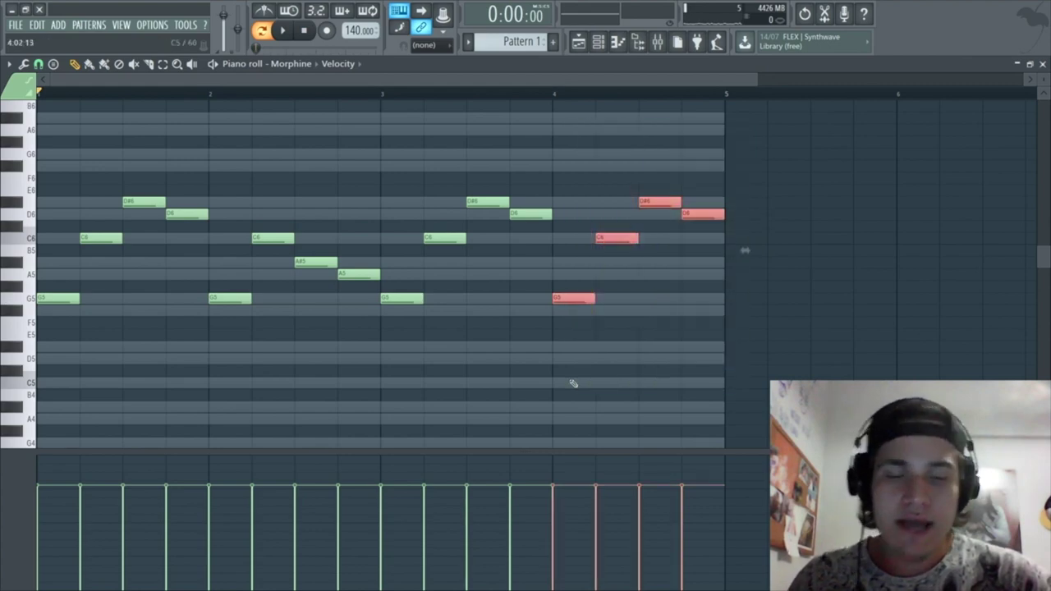
key(Delete)
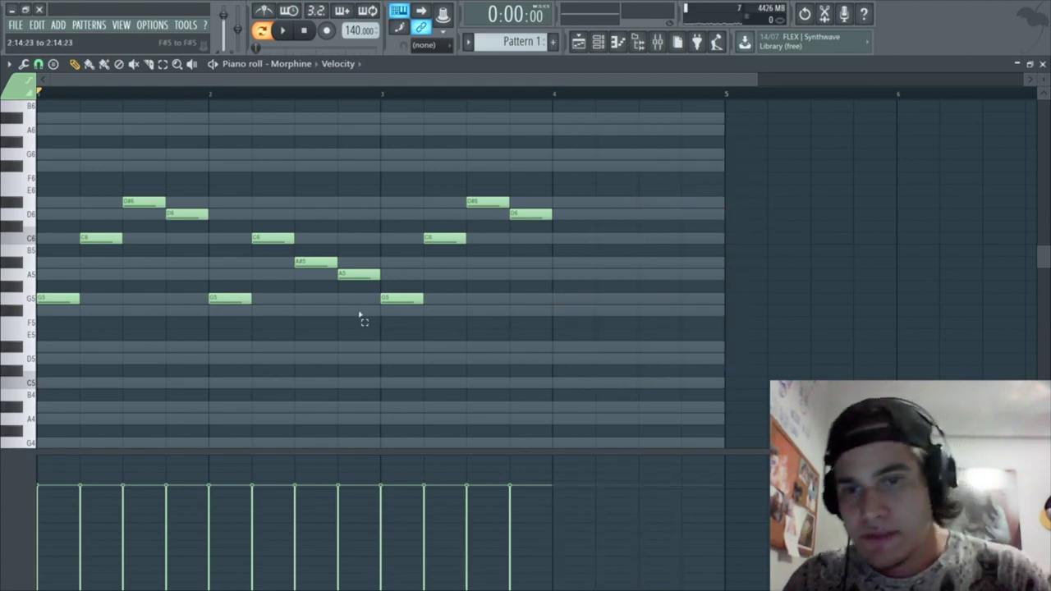
Copy the four notes of bar 2 into bar 4 and play the whole melody
drag(359, 313, 243, 233)
shift+click(216, 300)
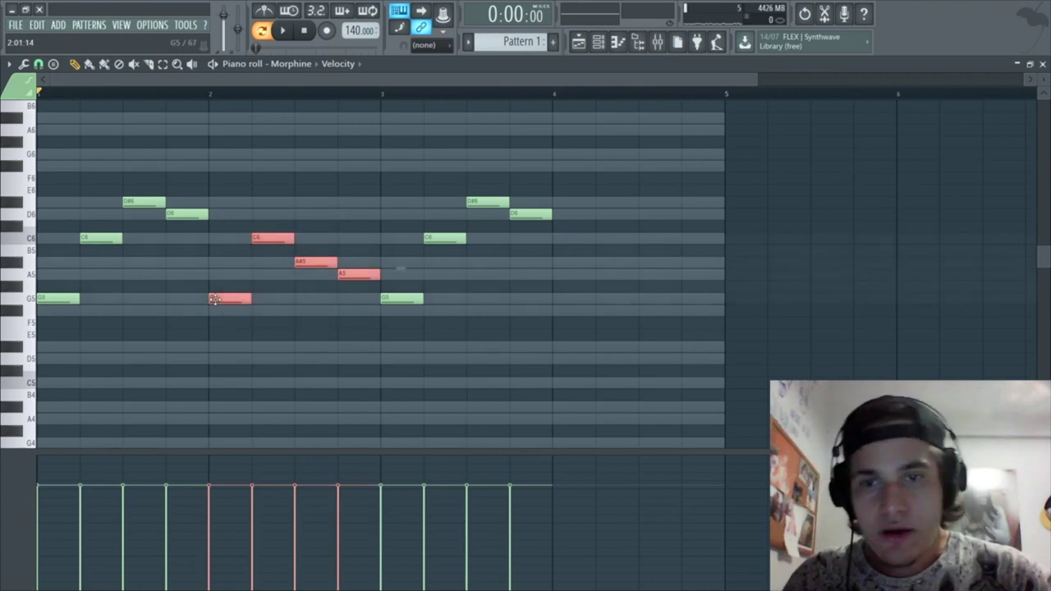
drag(249, 303, 558, 303)
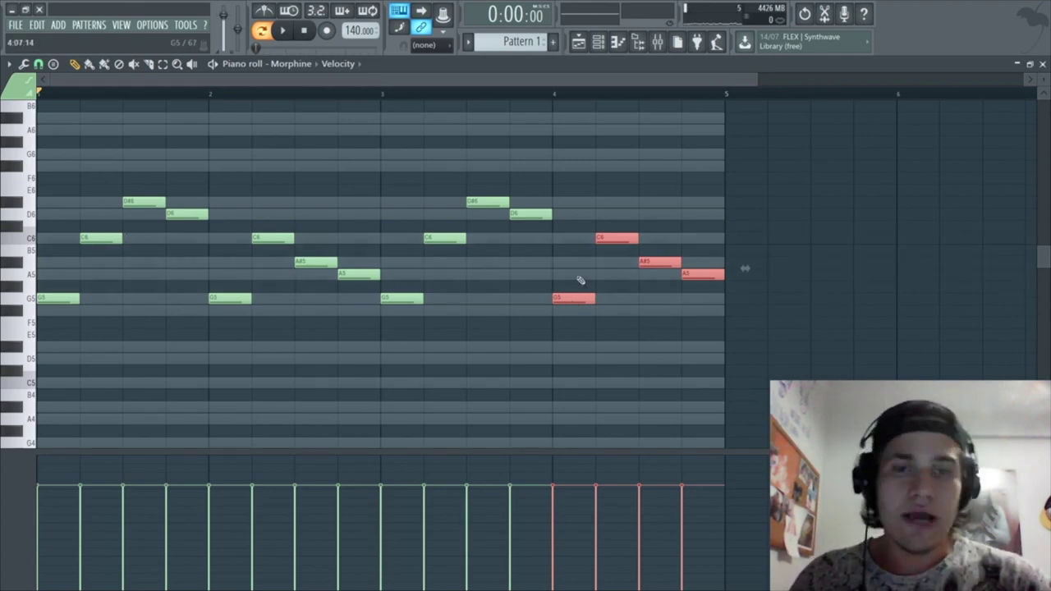
key(ctrl+d)
key(space)
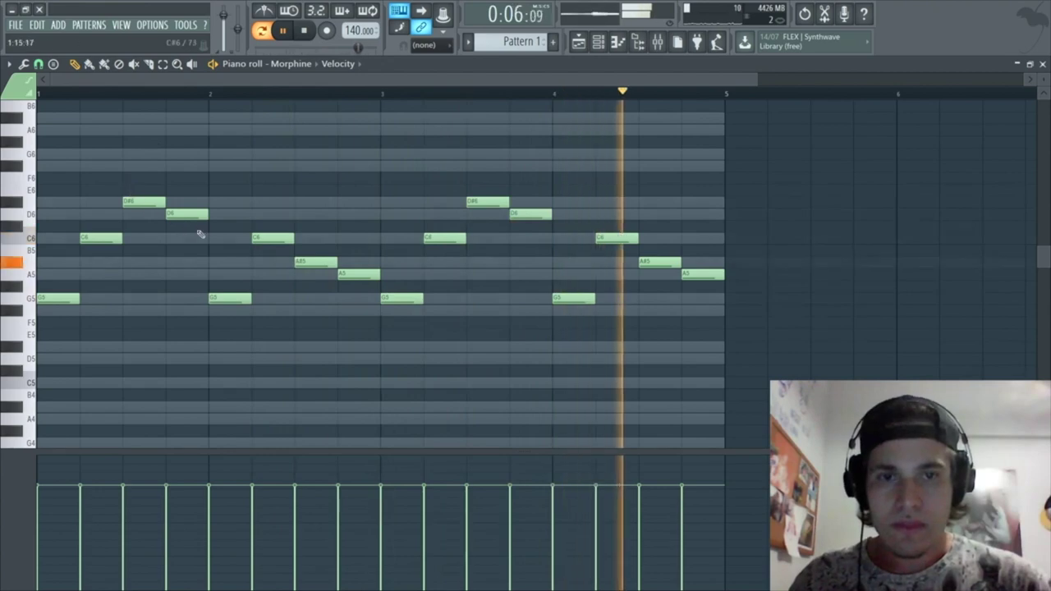
key(space)
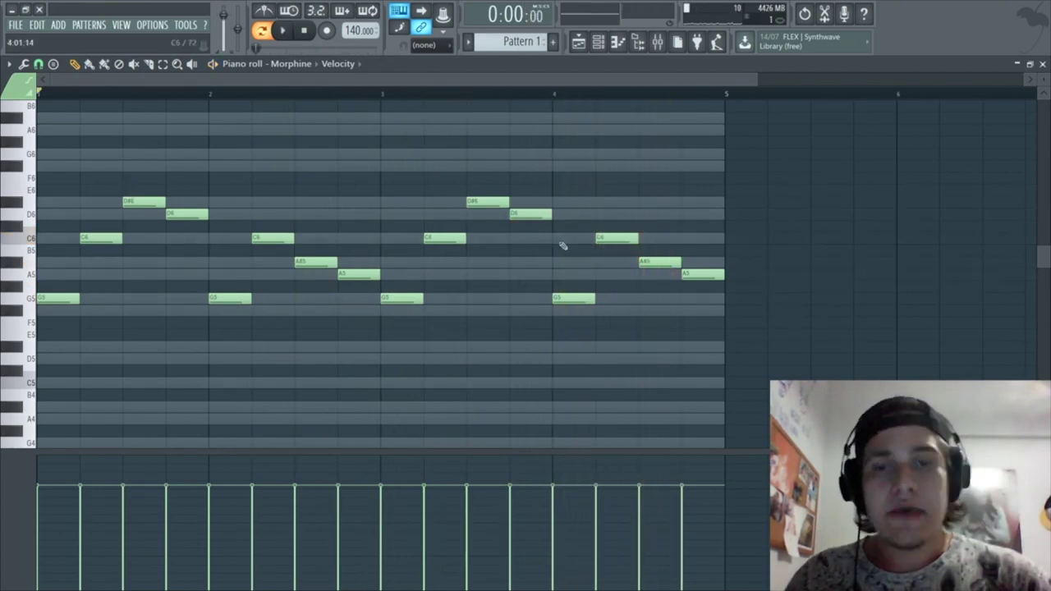
Lower the first note of bar 3 to D#5 and the first note of bar 4 to F#5 while playing the melody
drag(380, 302, 660, 283)
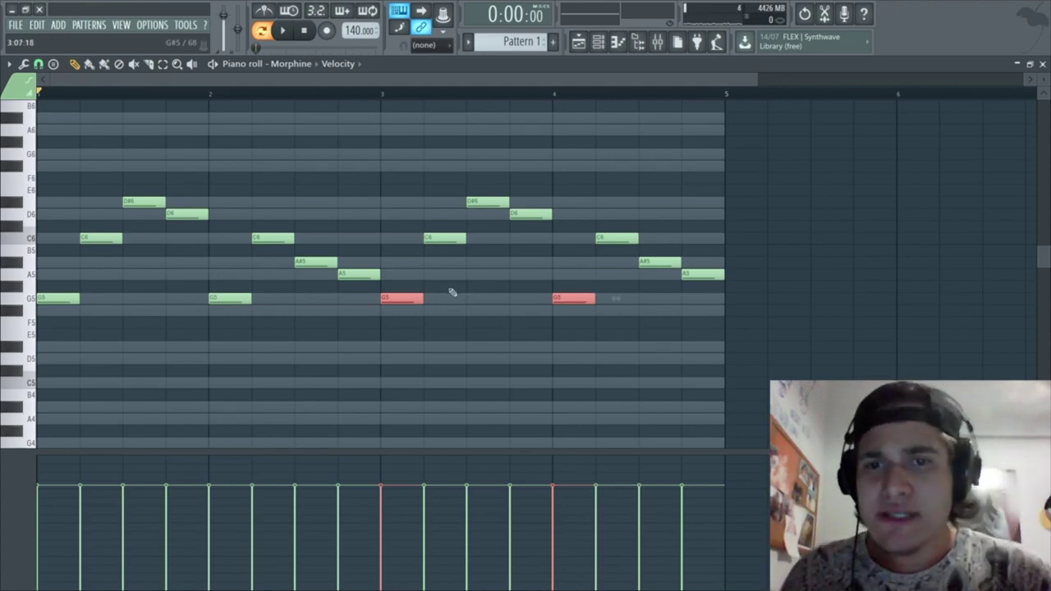
drag(400, 296, 410, 348)
key(space)
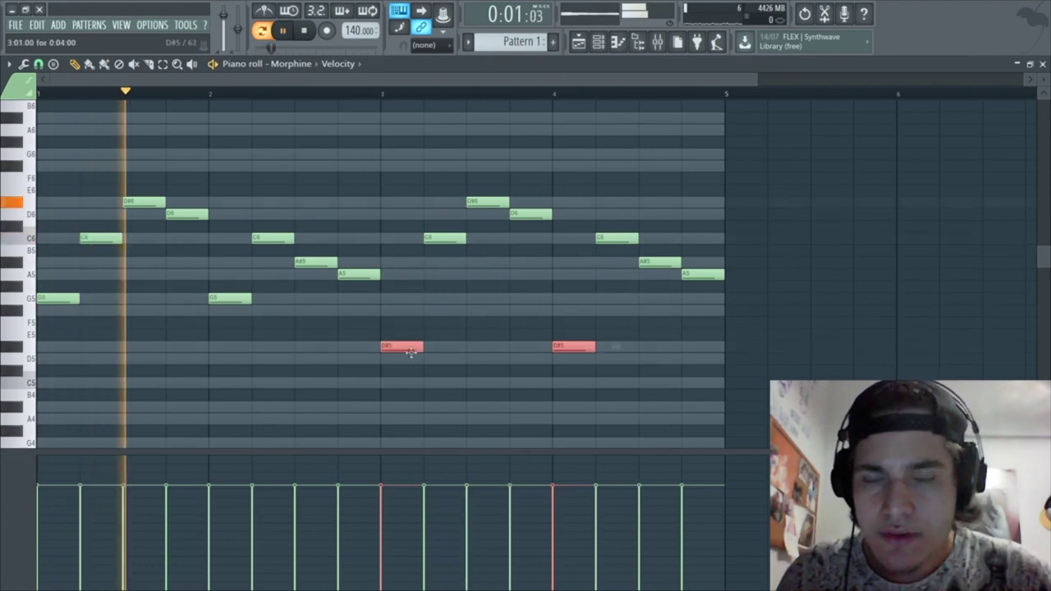
click(582, 323)
drag(574, 345, 581, 310)
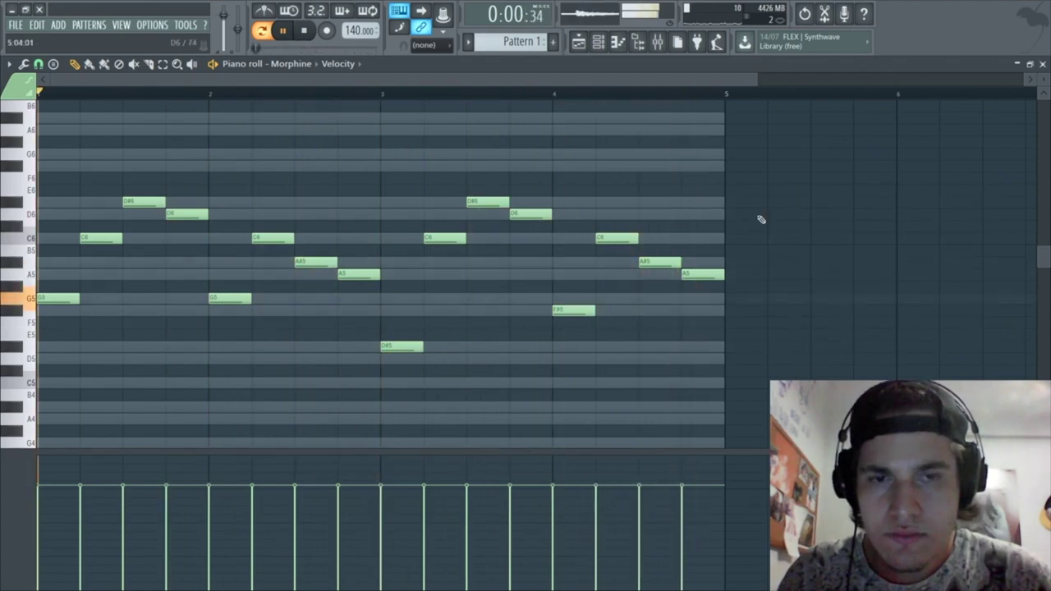
Stop playback and lengthen the D#5 note in bar 3 and the F#5 note in bar 4 to one full bar each
drag(542, 298, 382, 401)
key(space)
drag(425, 347, 571, 349)
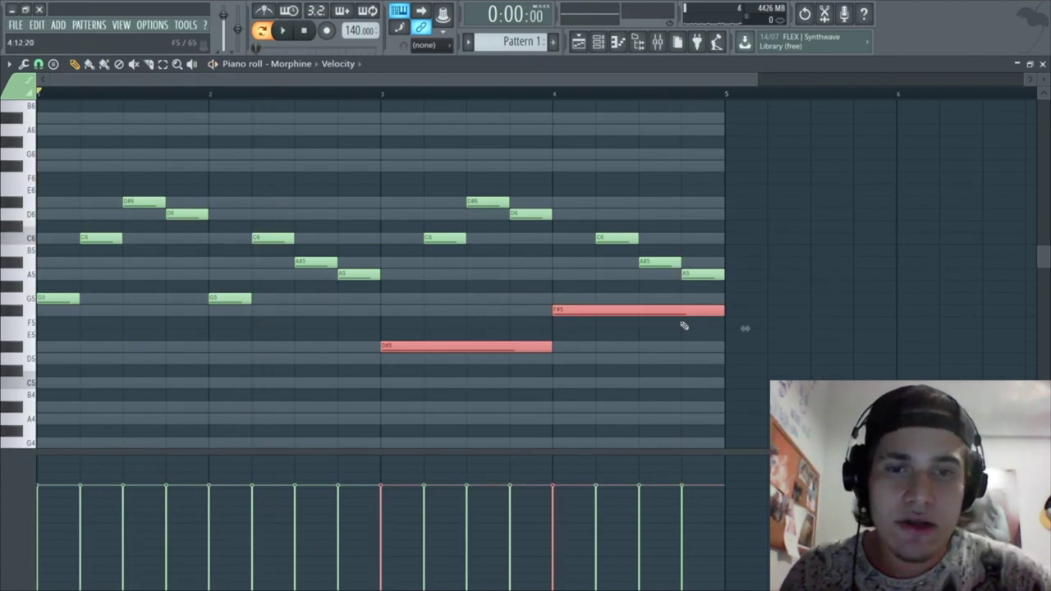
key(ctrl+z)
drag(616, 293, 425, 378)
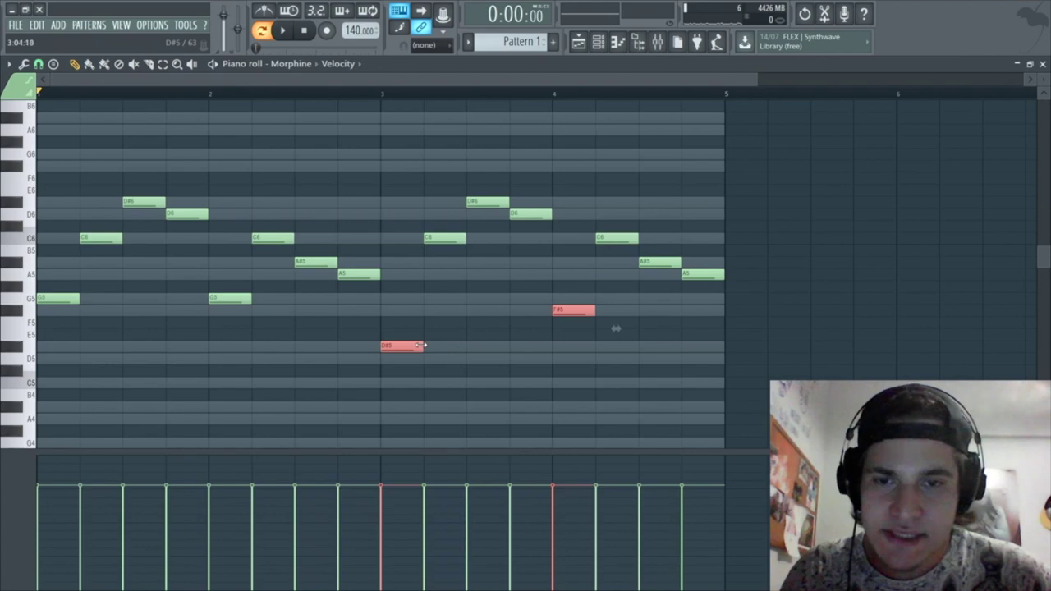
drag(449, 351, 555, 359)
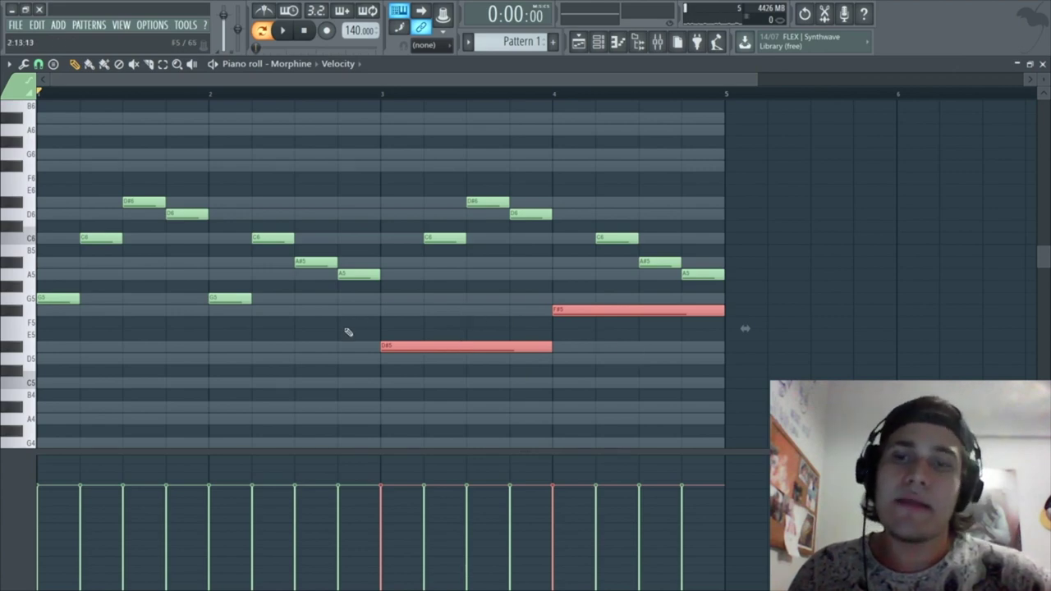
Lengthen the opening G5 notes of bars 1 and 2 to one full bar each and play the melody
click(236, 327)
drag(281, 353, 191, 304)
click(273, 346)
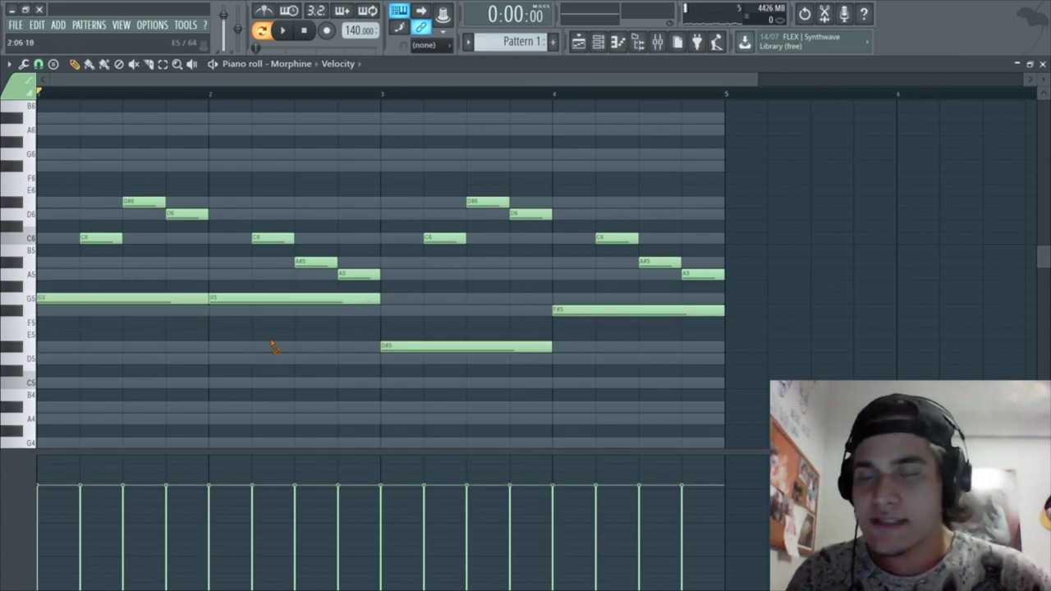
key(space)
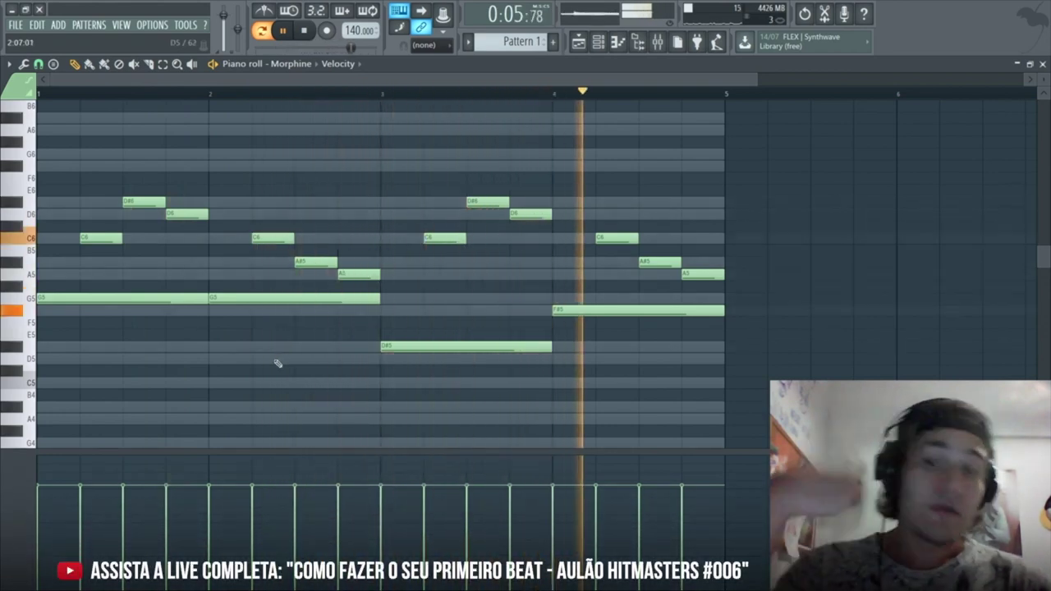
key(space)
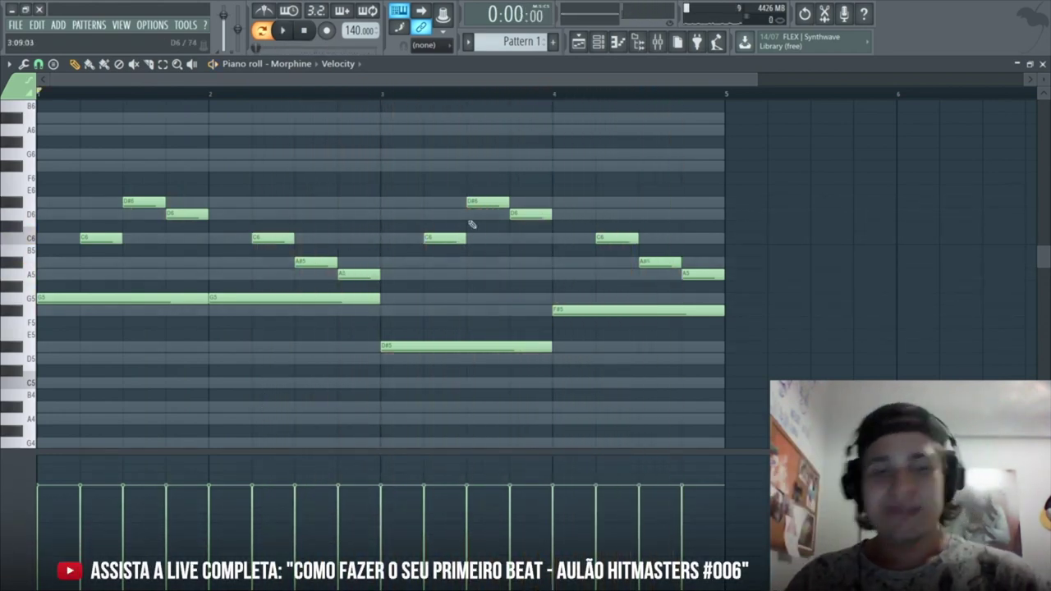